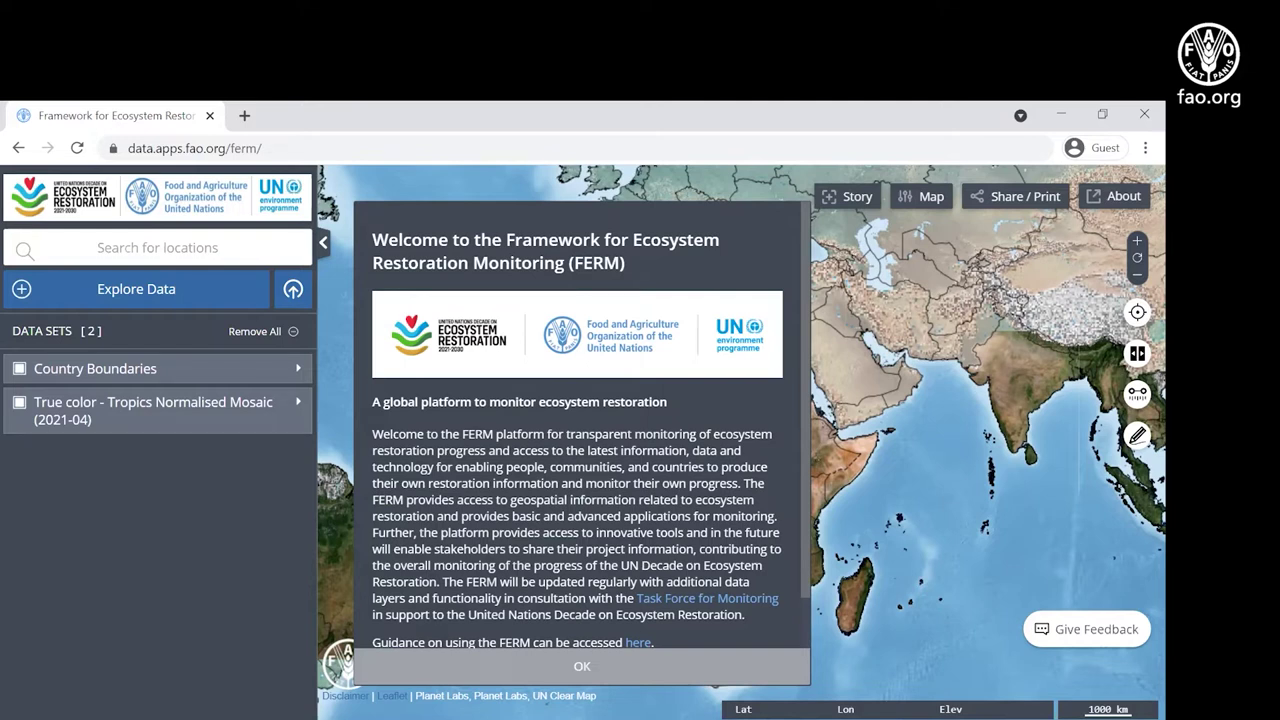
- Dismiss the welcome message, open the data catalogue, and view the SEPAL tool description and the Forests category
left_click(535, 667)
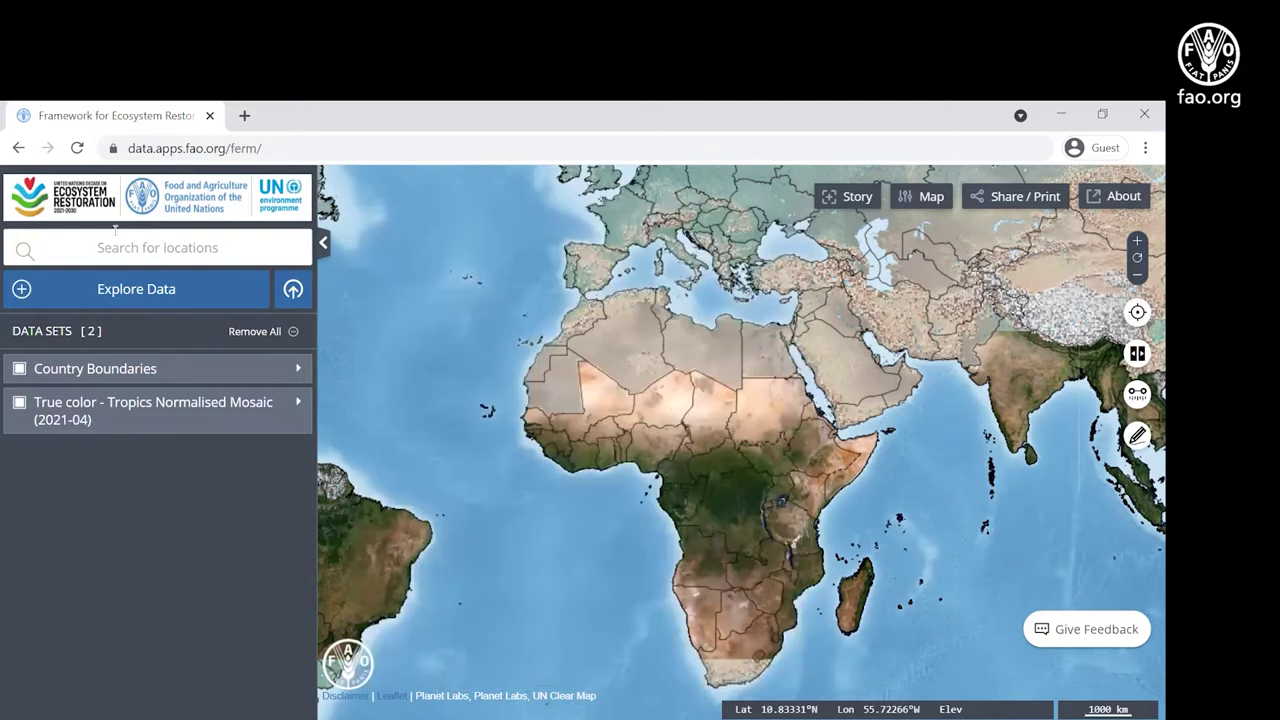
left_click(111, 290)
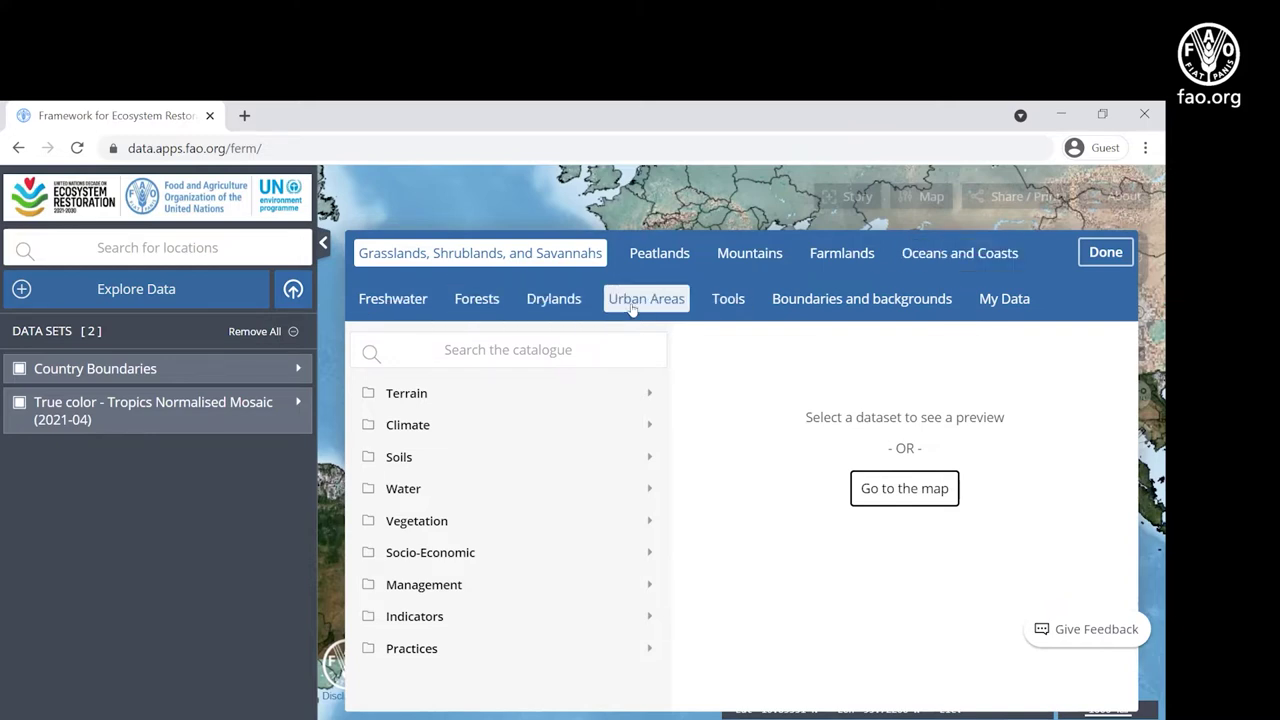
left_click(721, 306)
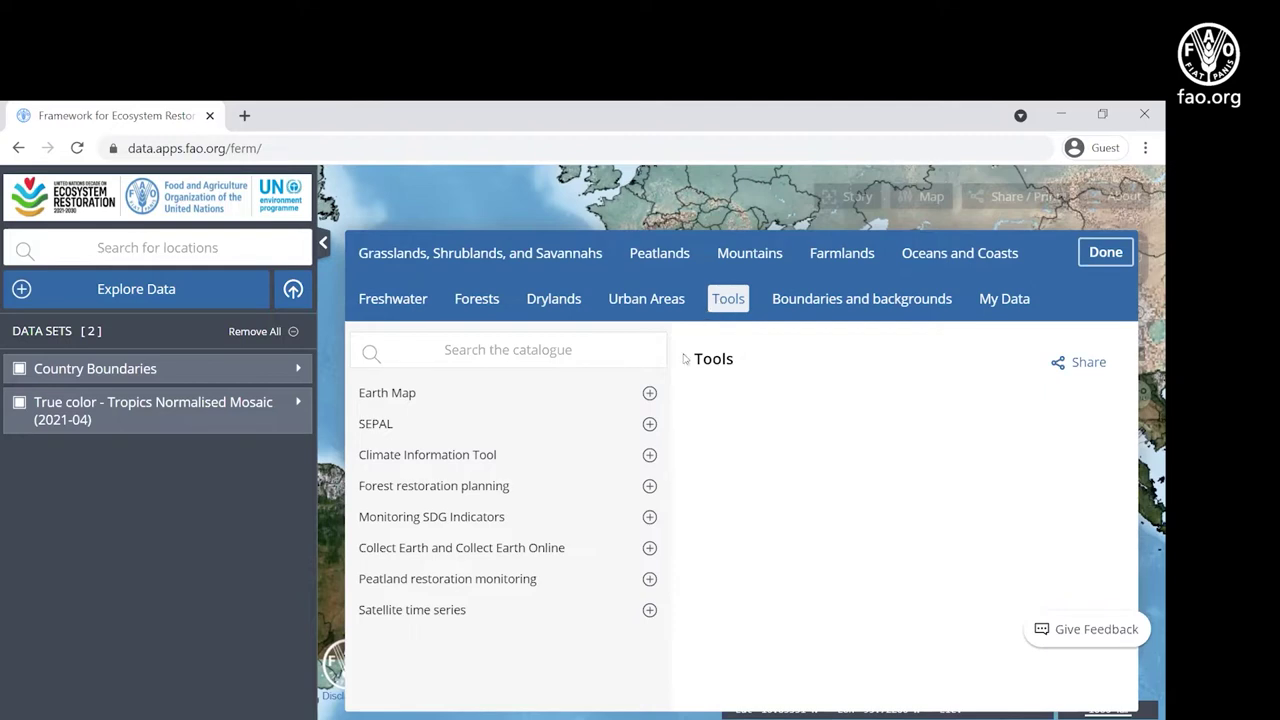
left_click(405, 432)
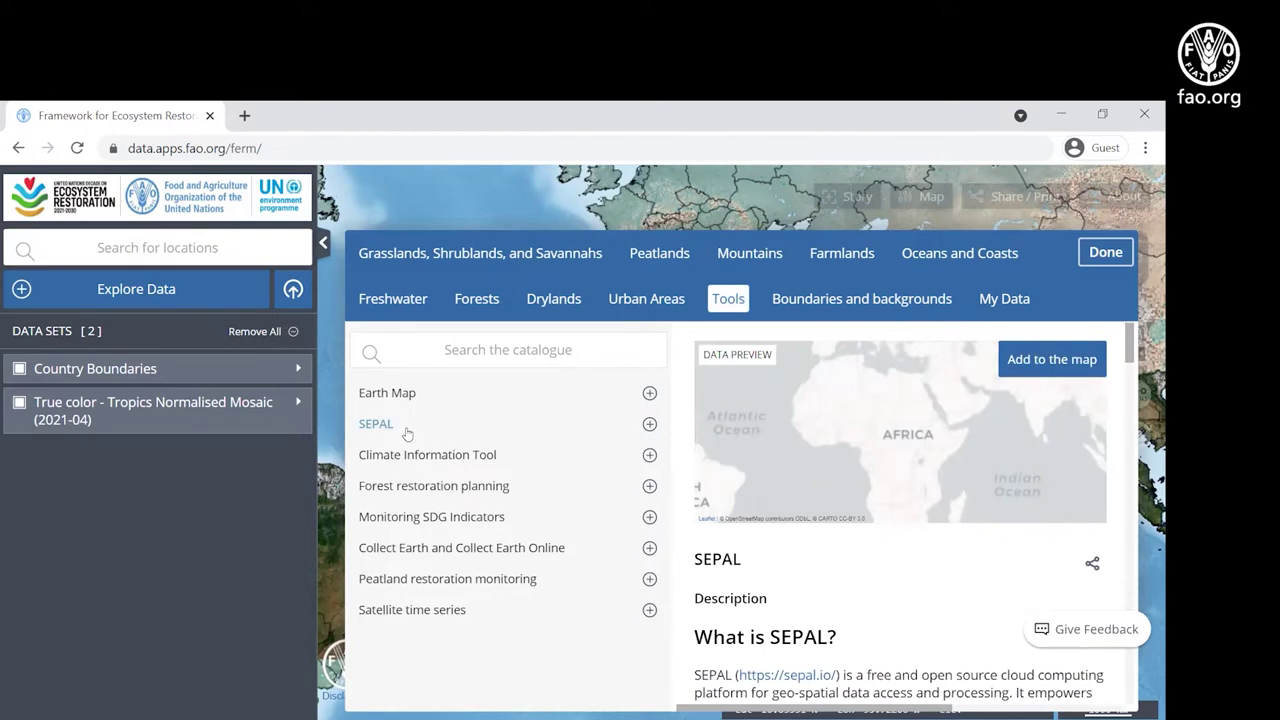
left_click(466, 299)
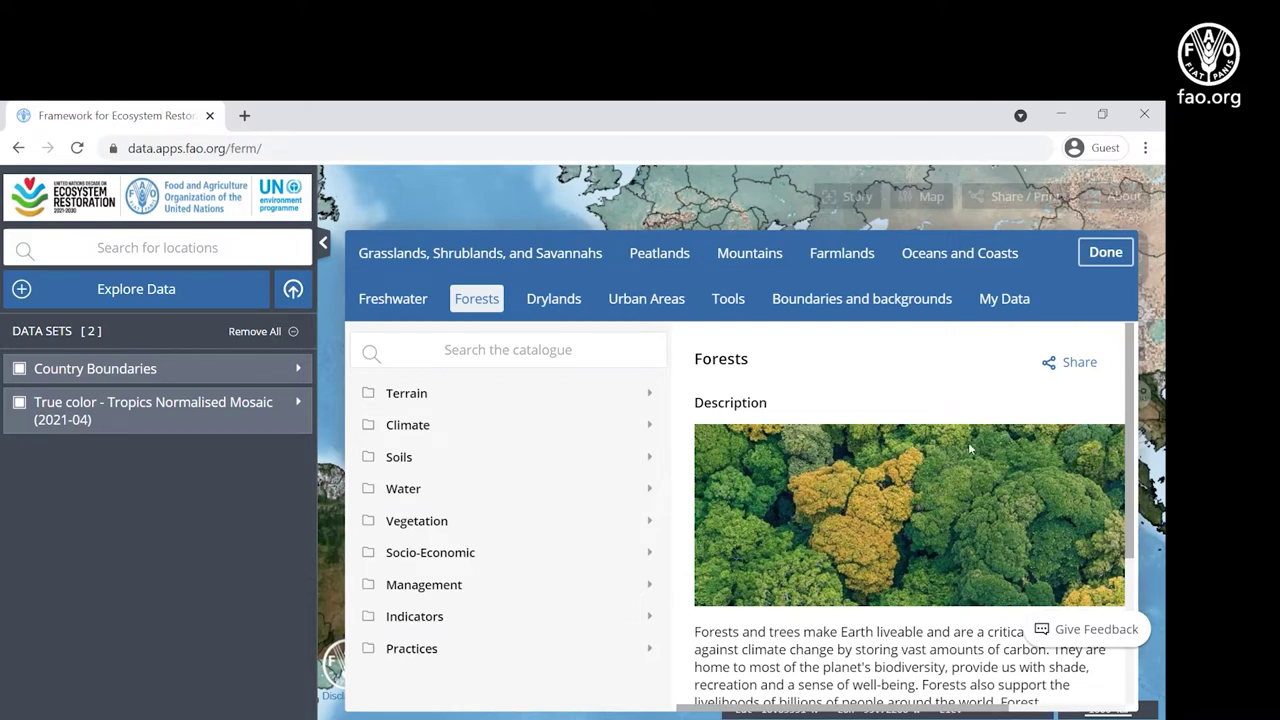
- Add the local file restoration.kml to the map as own data and return to the map
left_click(1003, 300)
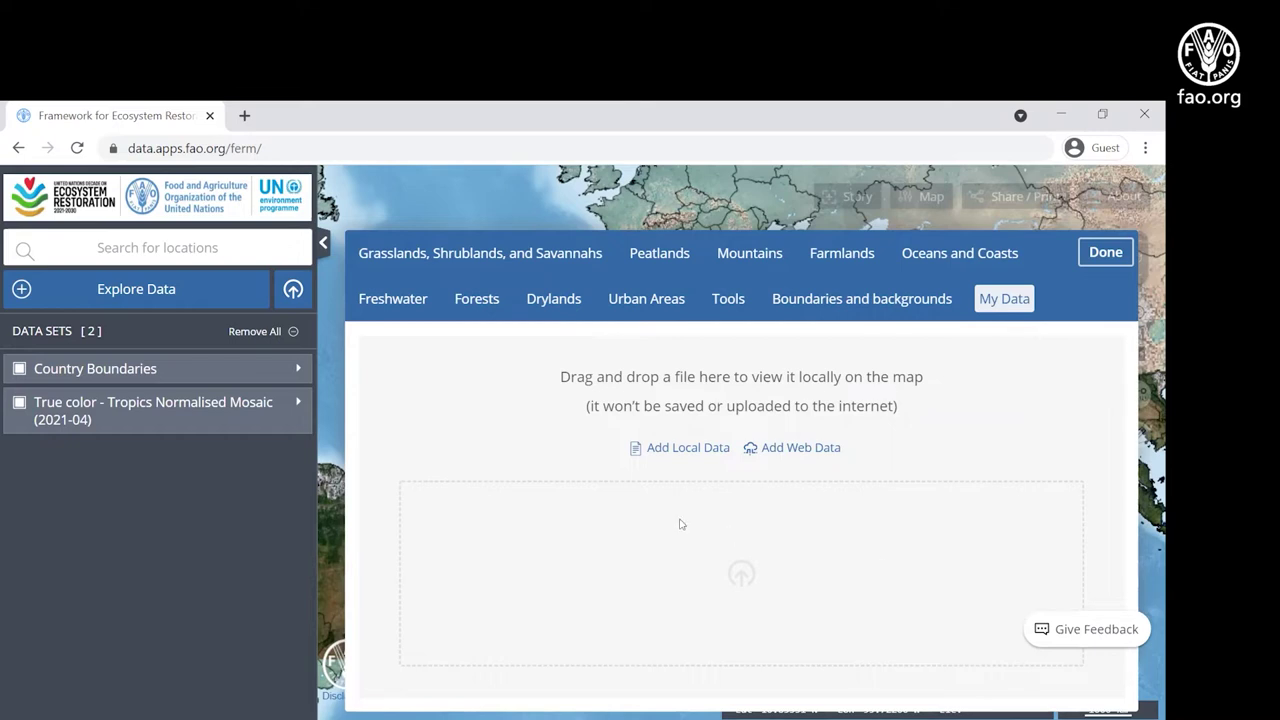
left_click_drag(616, 515, 617, 512)
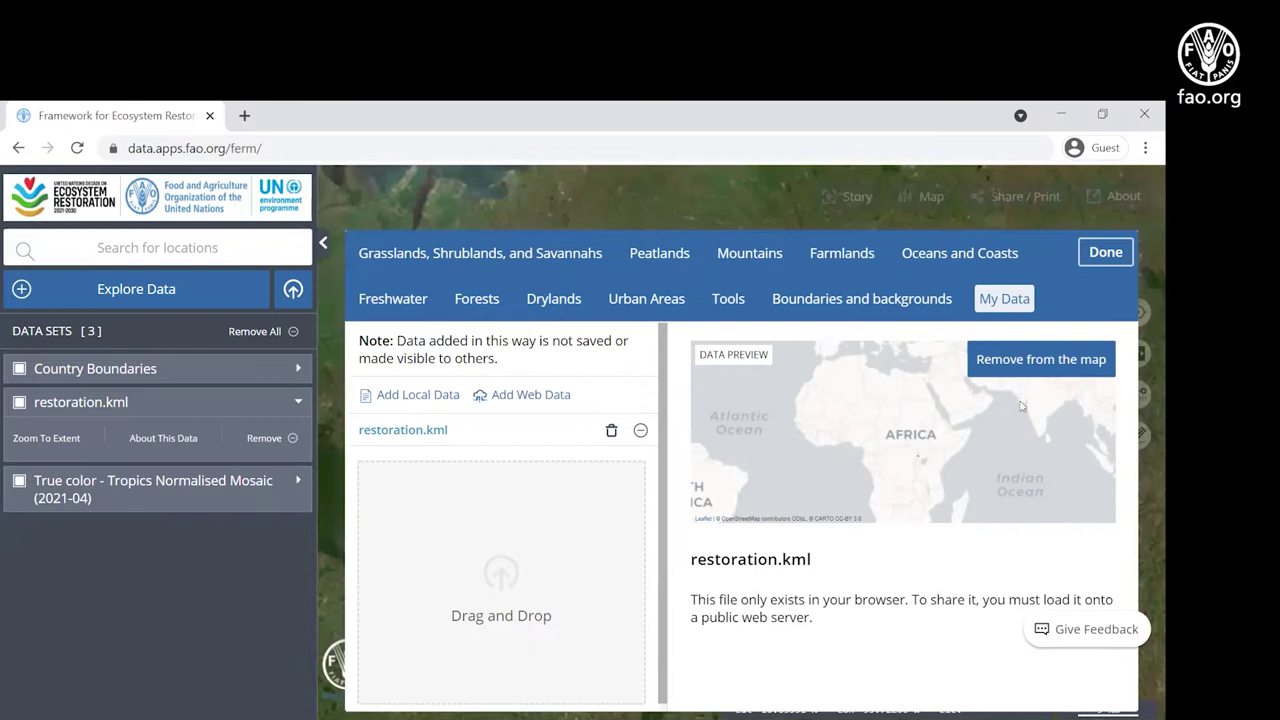
left_click(1104, 254)
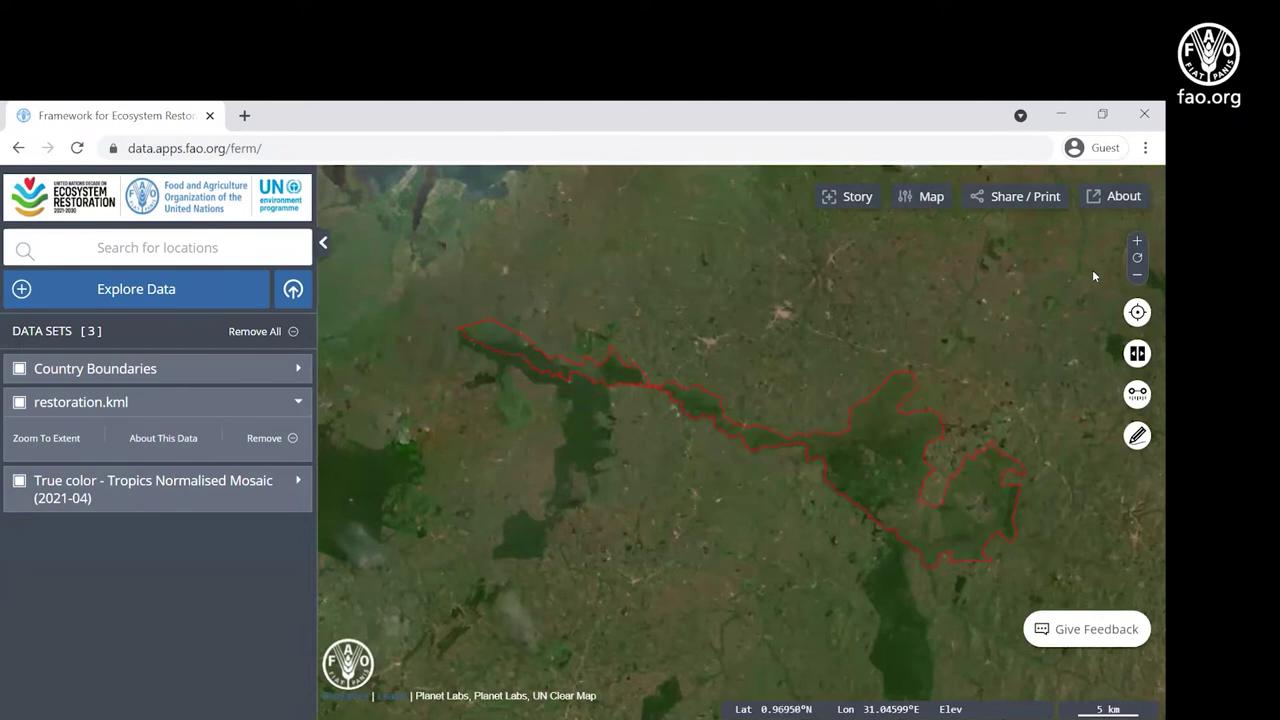
- Capture the current map view as a story scene titled "Forest reserve" and save it
left_click(845, 199)
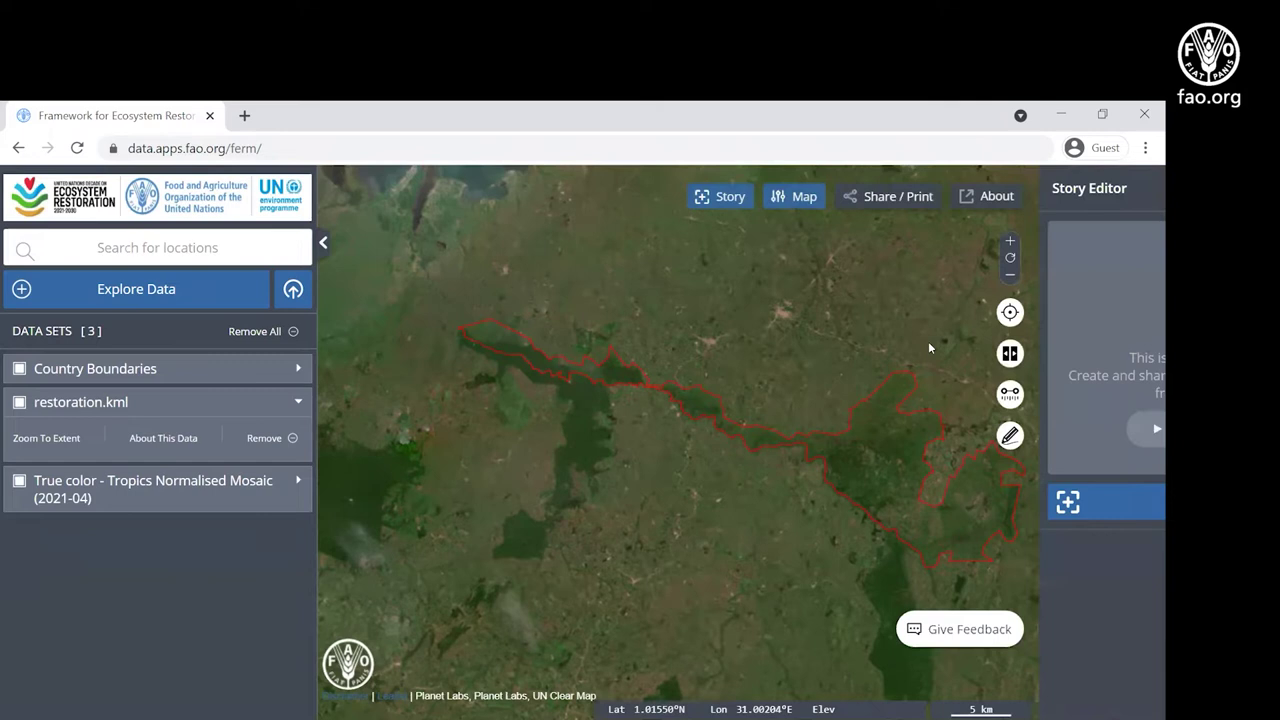
left_click(1005, 510)
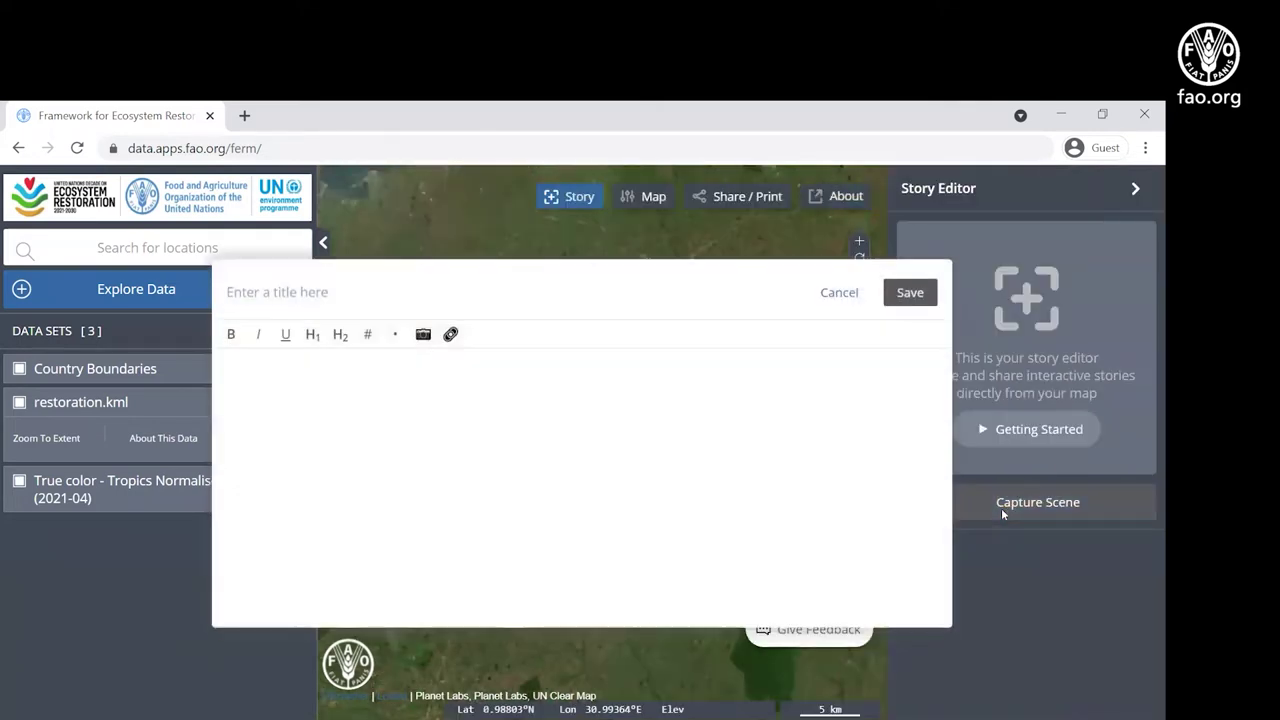
type("FOrest")
key("BackSpace")
key("BackSpace")
key("BackSpace")
key("BackSpace")
key("BackSpace")
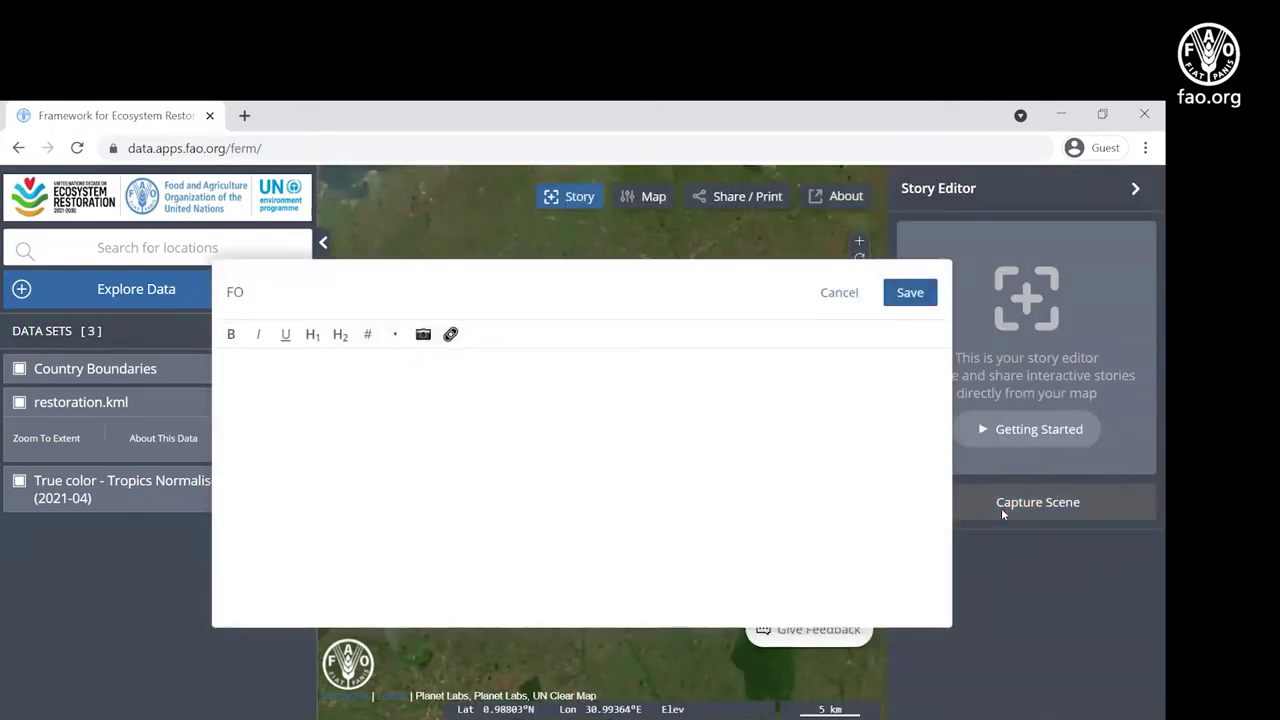
type("orest reserve")
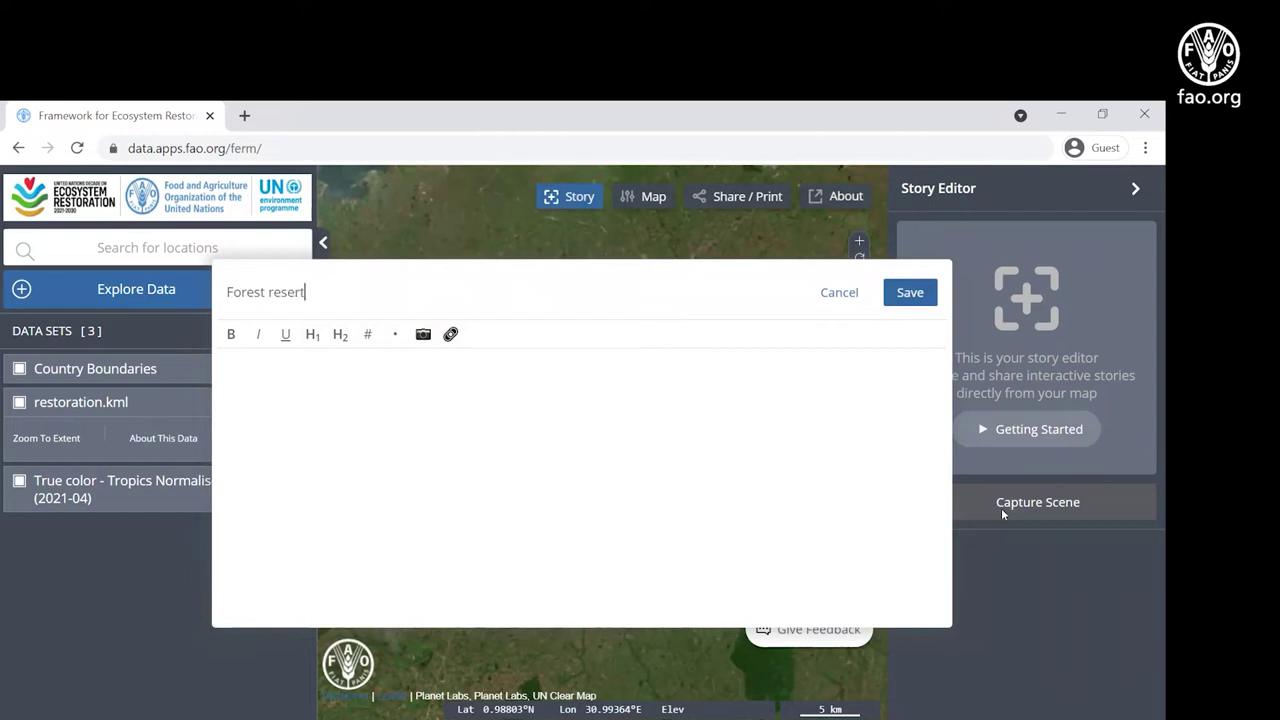
left_click(912, 297)
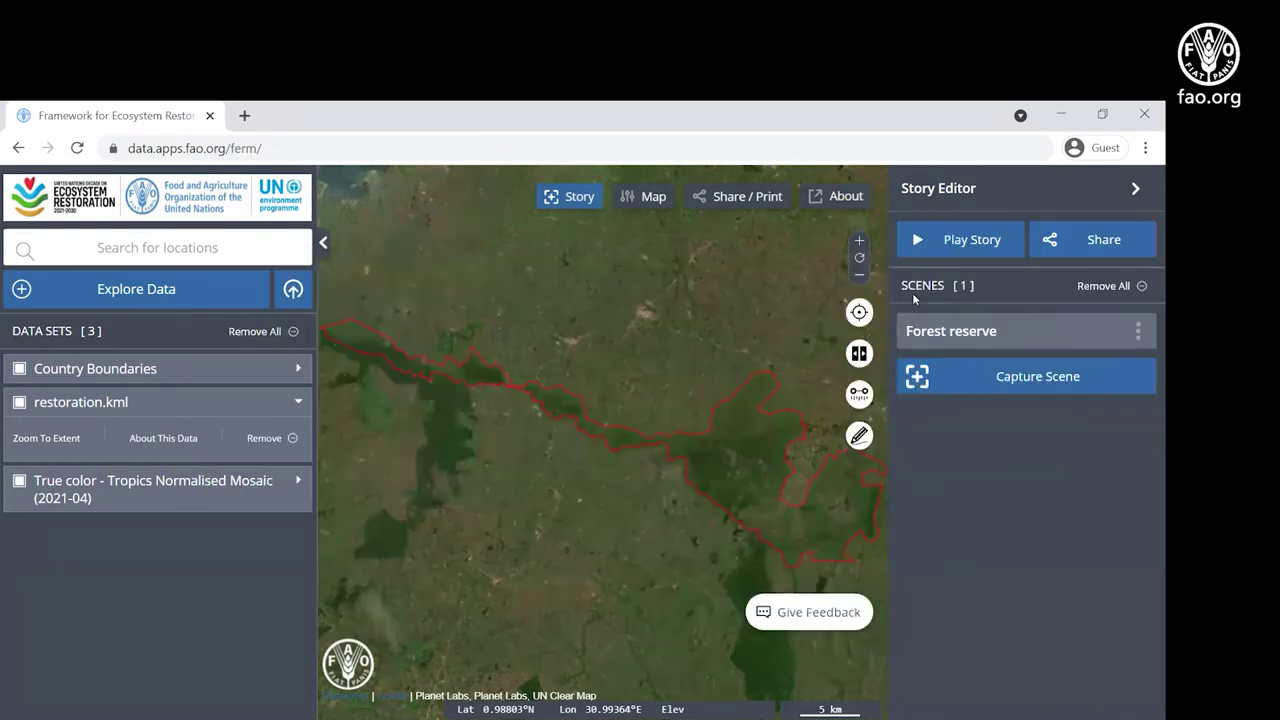
- Reopen the Forests catalogue and read the Global Forest Resources Assessment description under Vegetation
left_click(112, 286)
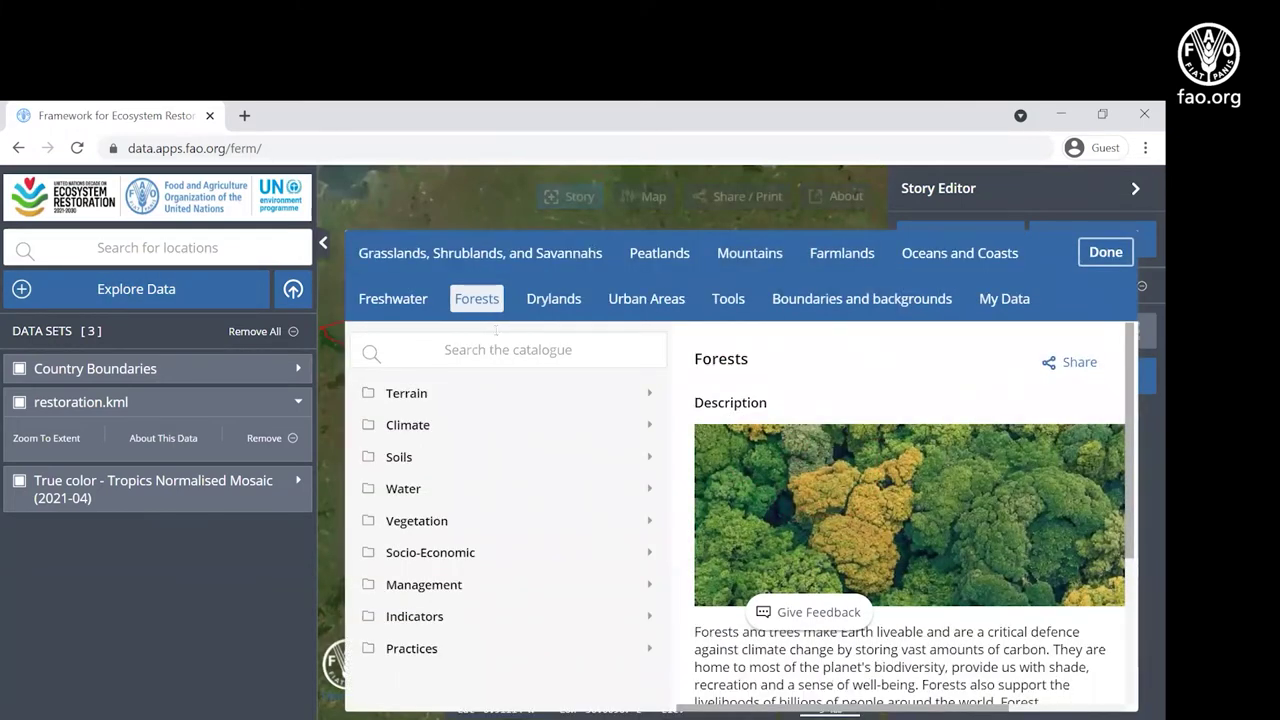
left_click(652, 519)
scroll(557, 500, "down", 1)
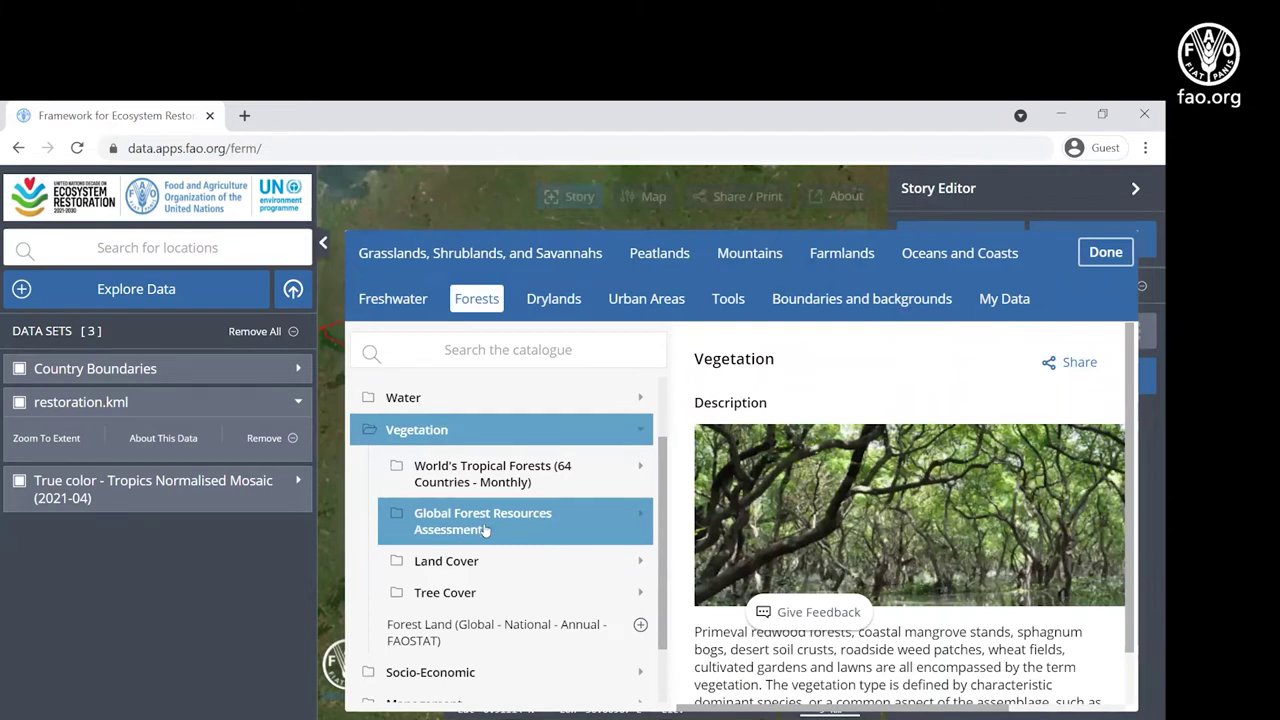
left_click(486, 530)
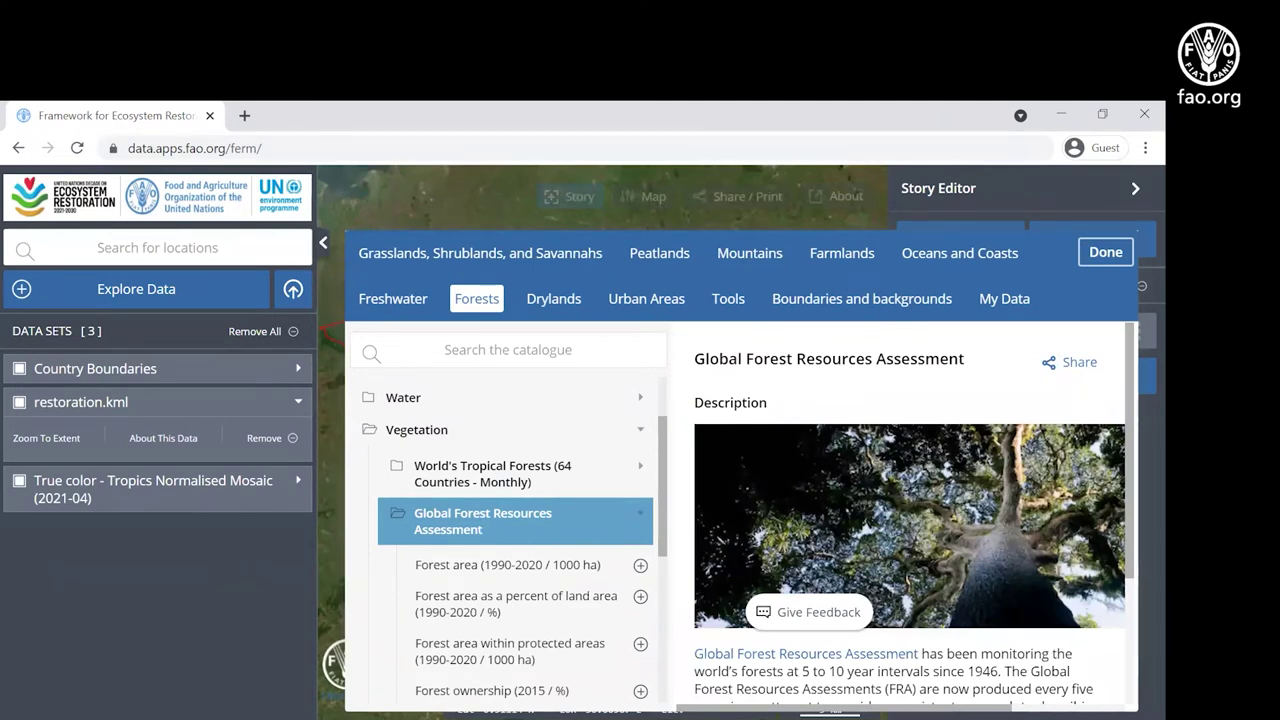
scroll(880, 576, "down", 2)
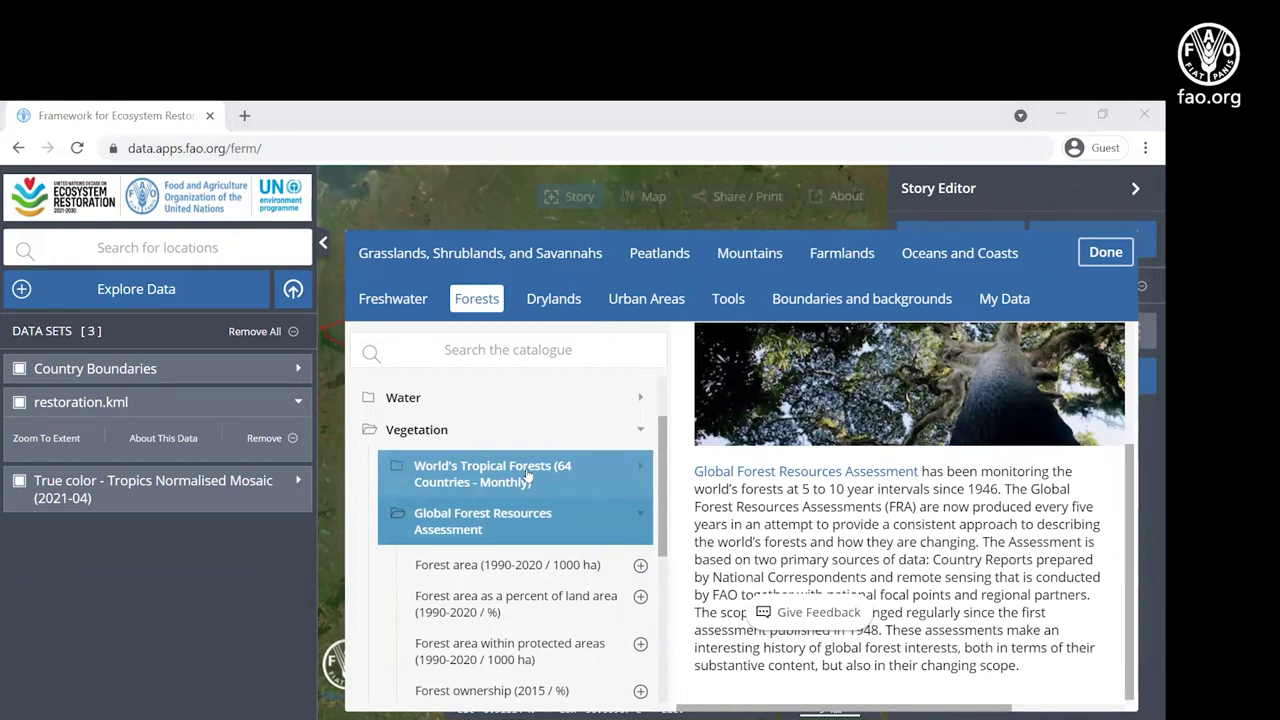
- Add the 2017-06 - 2017-11 True color Tropics Normalised Mosaic from the World's Tropical Forests band combinations to the map
left_click(527, 474)
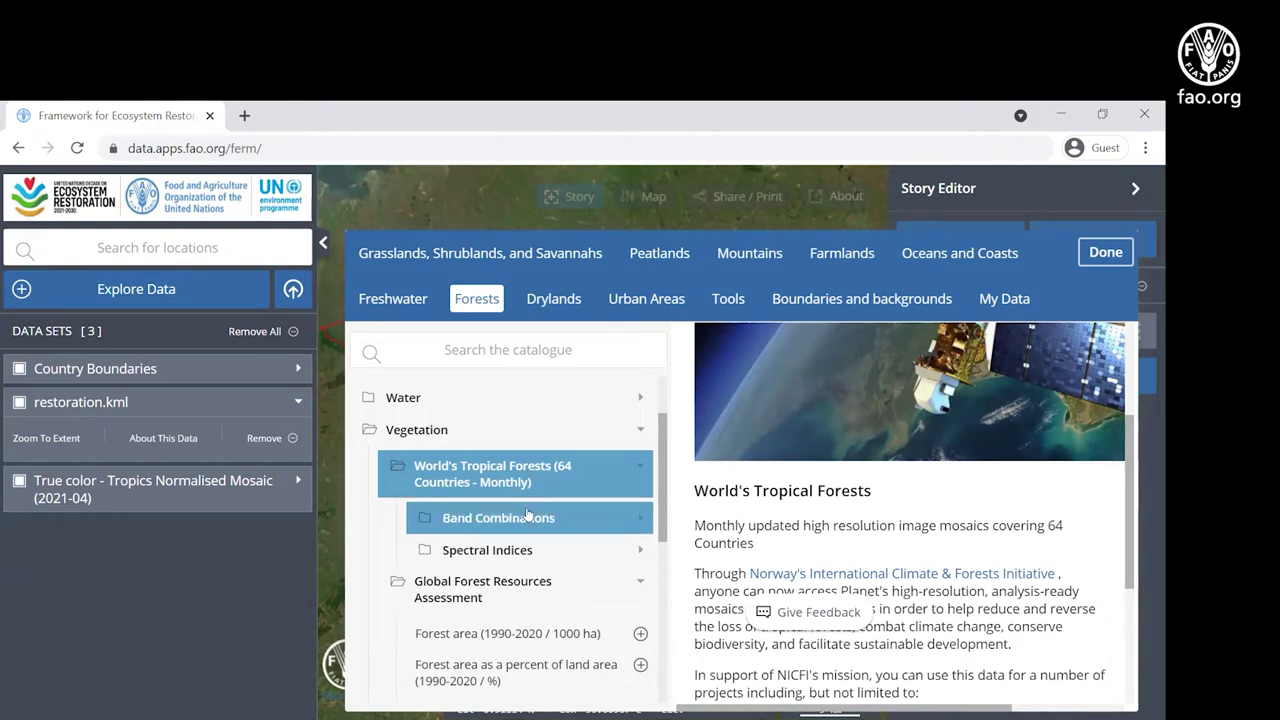
left_click(529, 517)
left_click(516, 556)
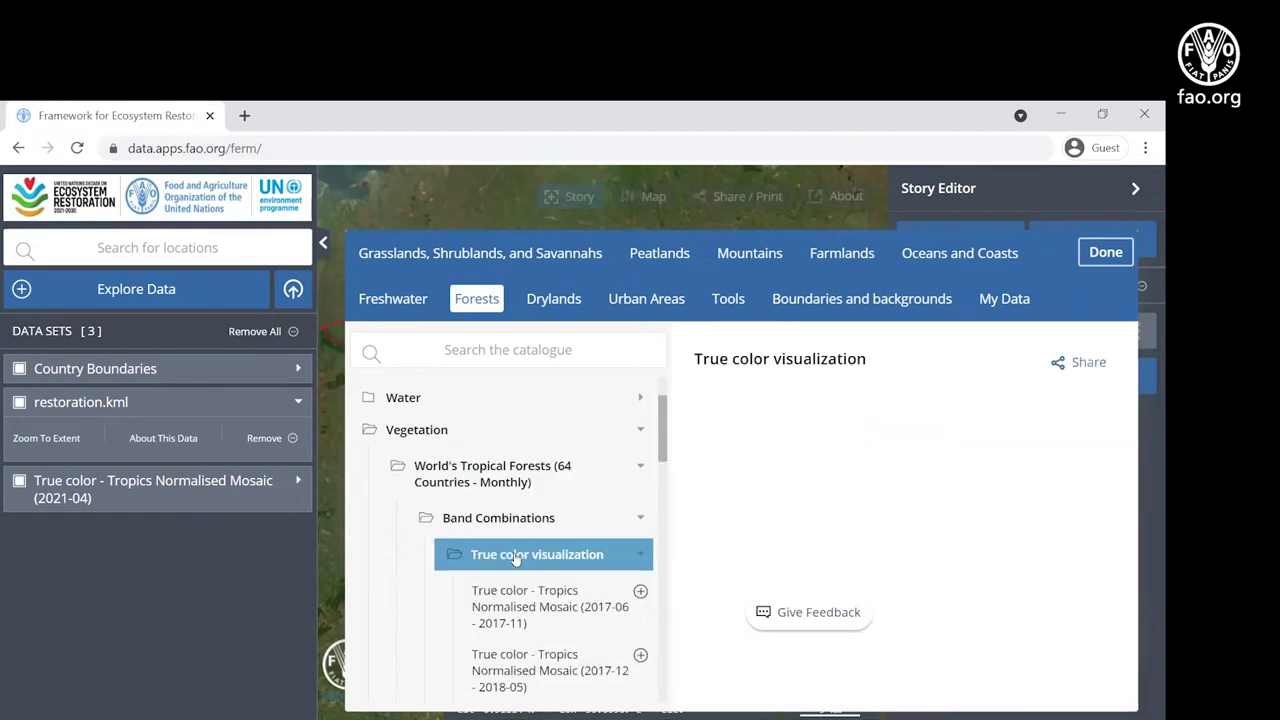
left_click(640, 591)
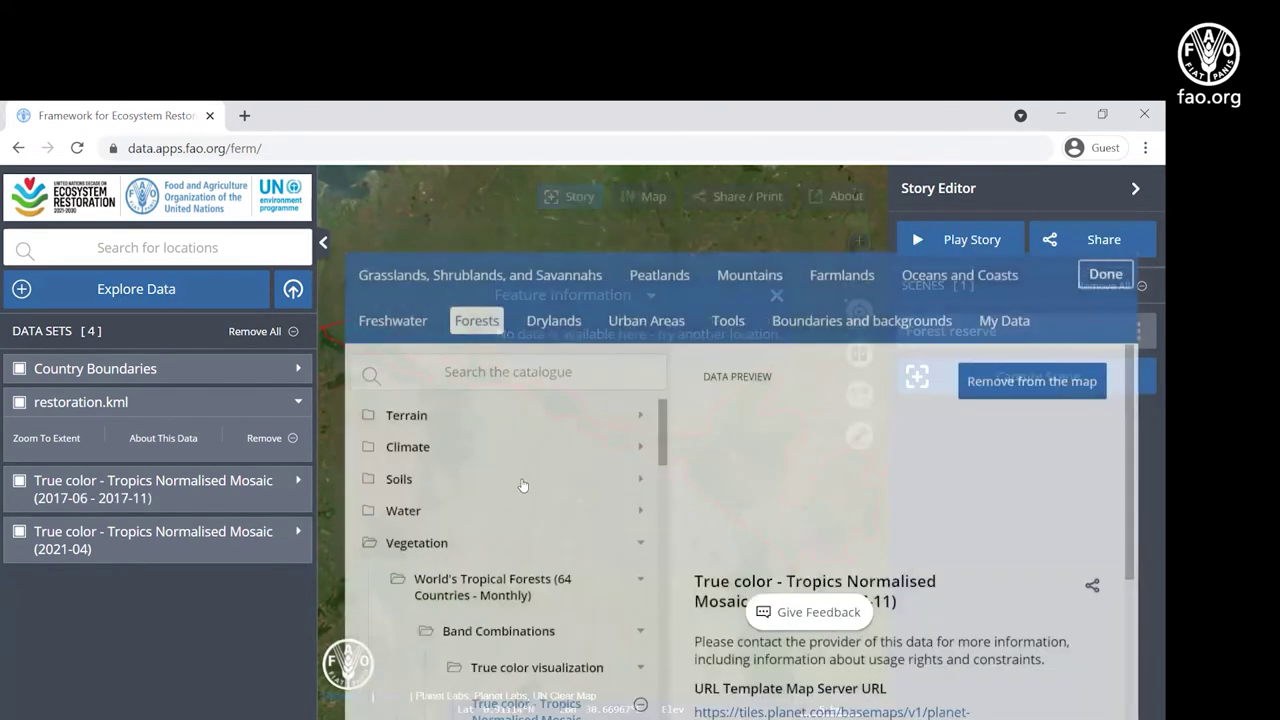
- Add the 2020-10 True color Tropics Normalised Mosaic to the map
scroll(525, 490, "down", 8)
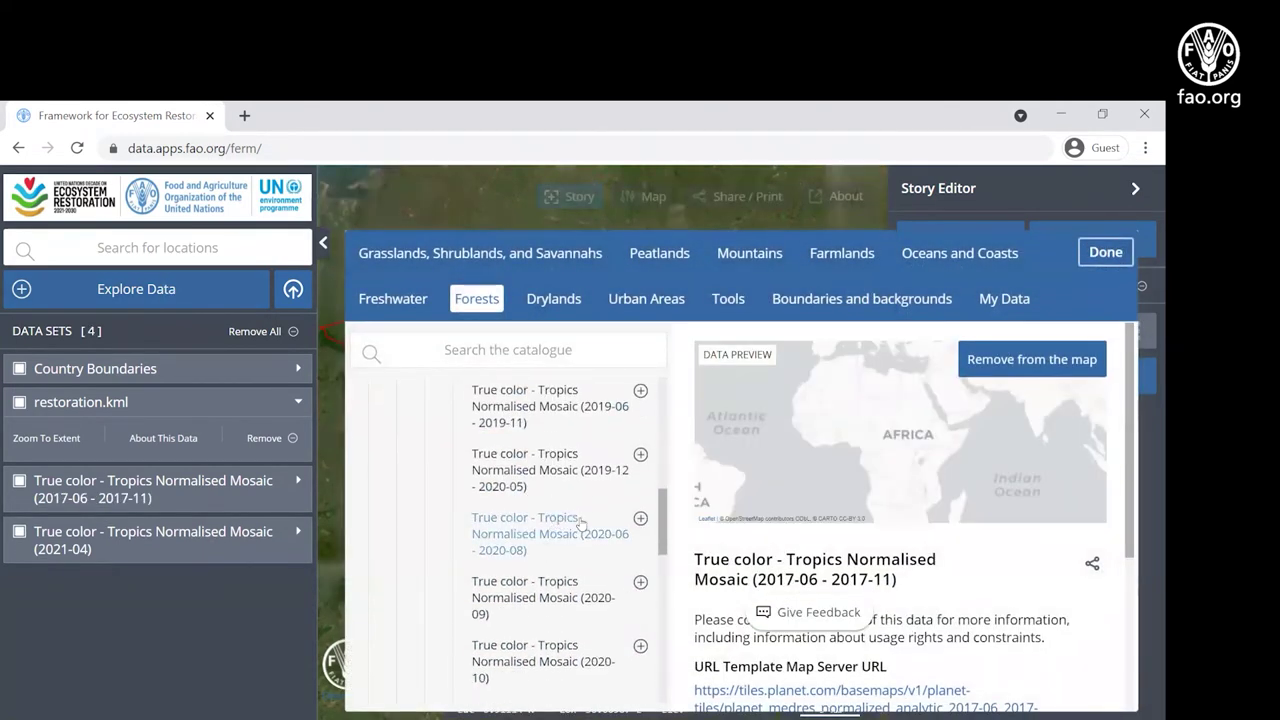
scroll(580, 523, "down", 2)
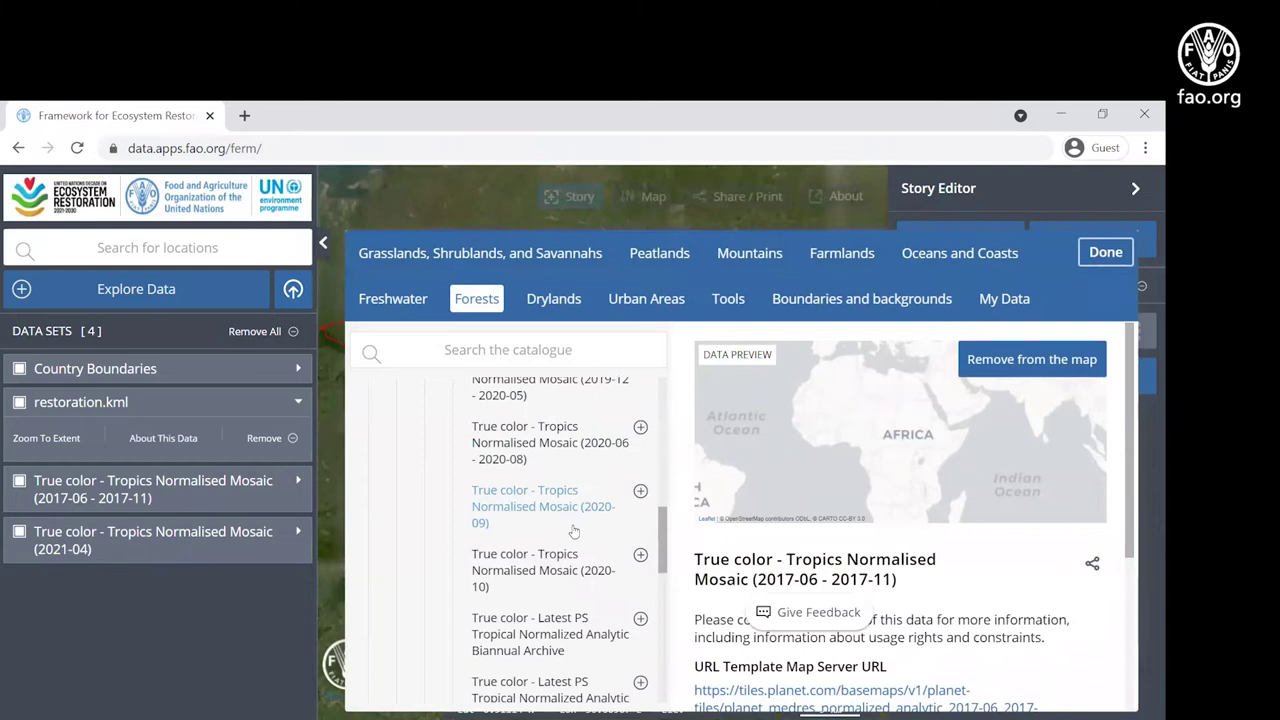
left_click(640, 556)
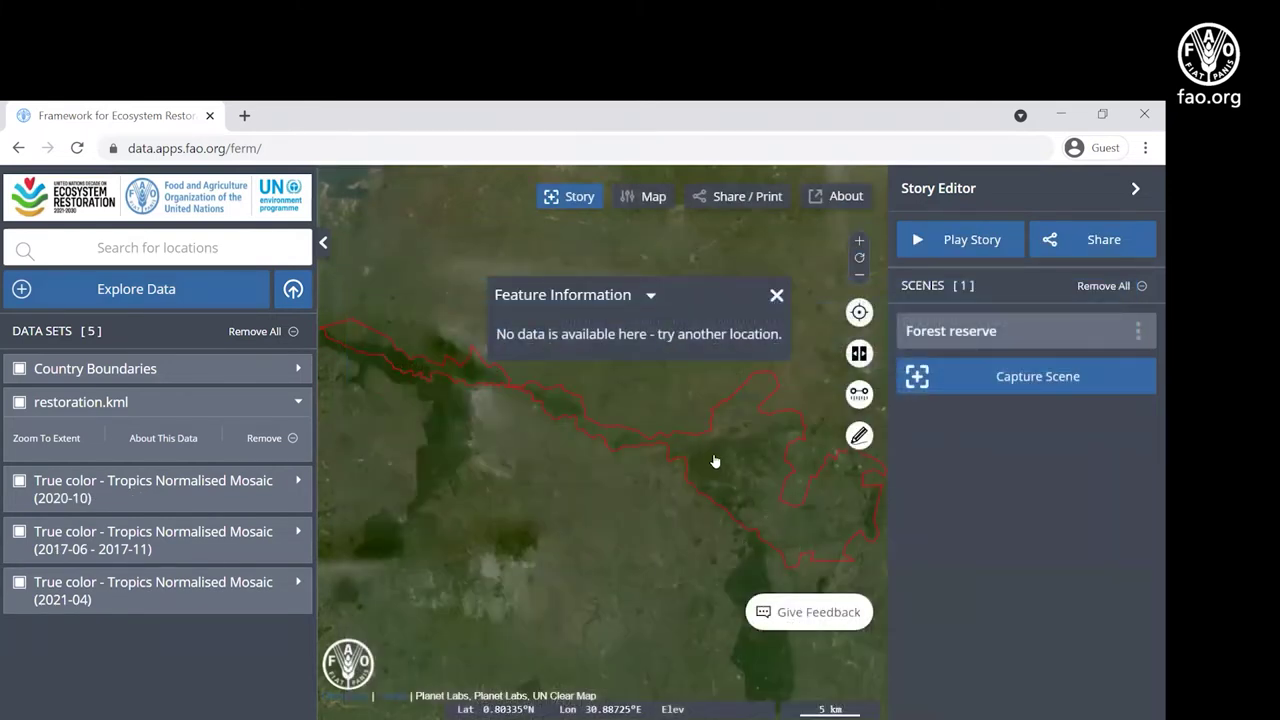
- Split the map at the forest reserve boundary, assigning the 2020-10 mosaic to the Right side and the 2017-06 - 2017-11 mosaic to the Left
scroll(715, 461, "up", 2)
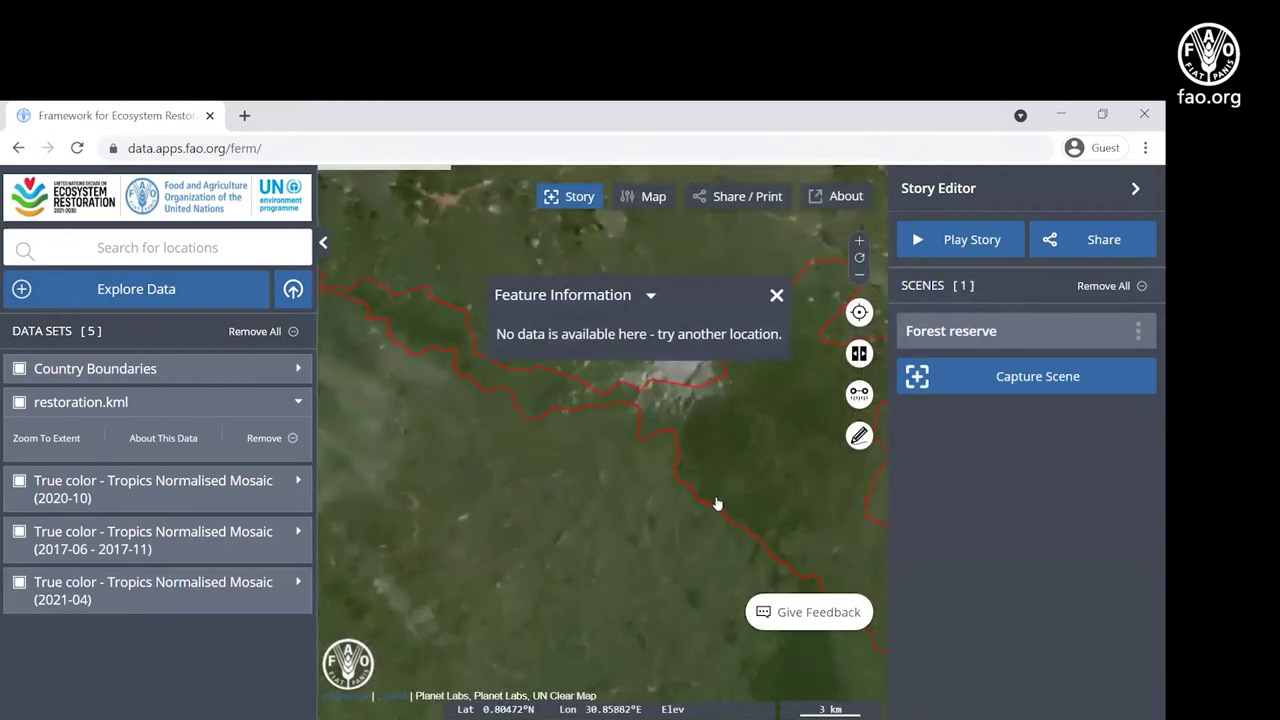
scroll(716, 503, "up", 3)
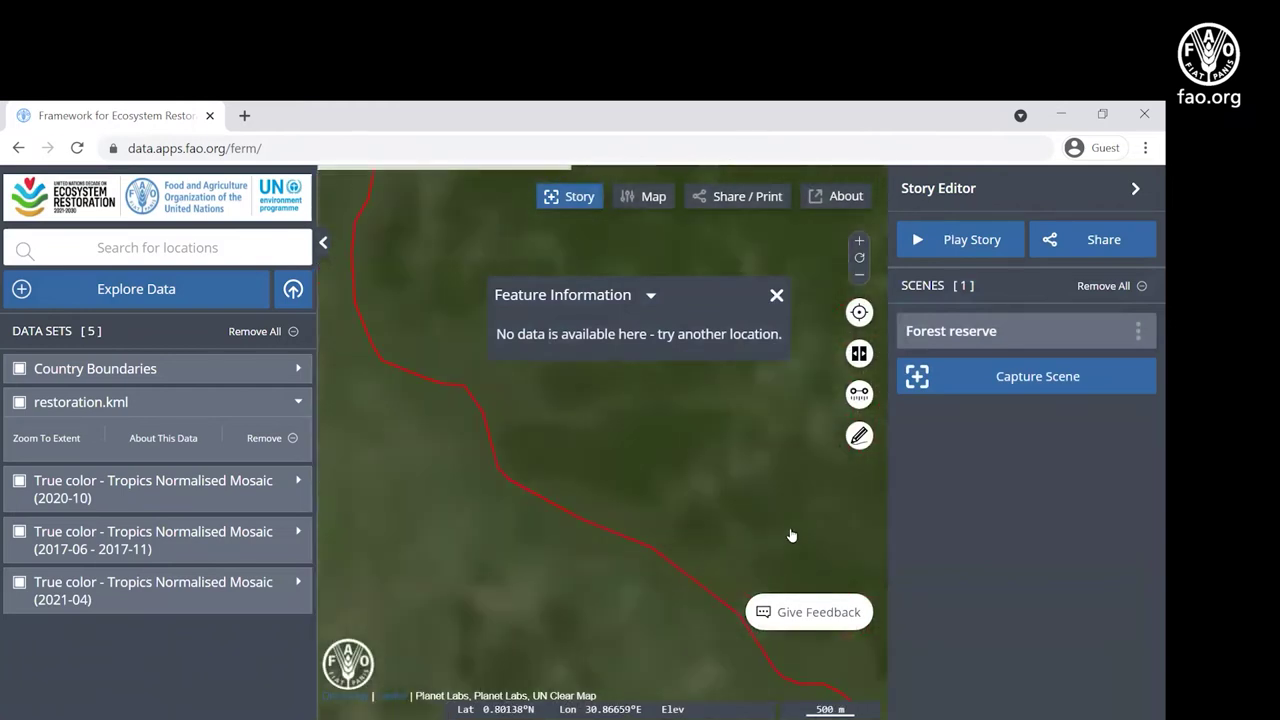
scroll(770, 530, "up", 2)
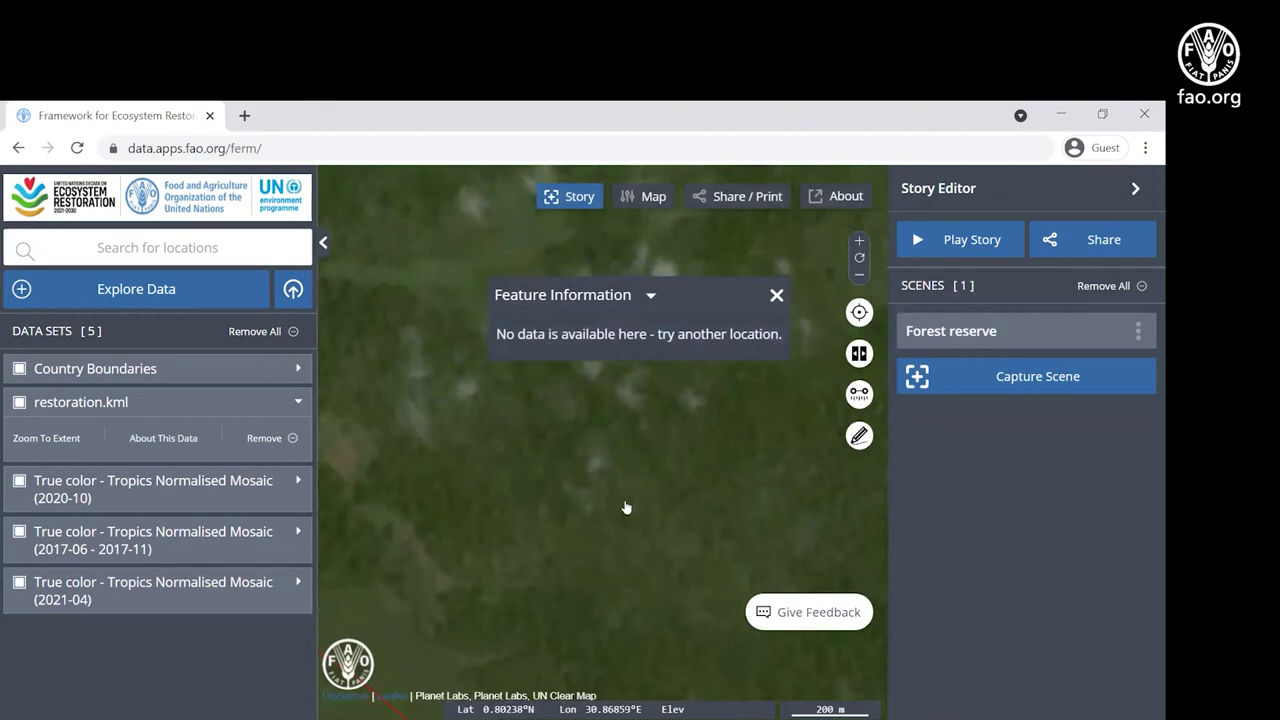
scroll(417, 470, "down", 2)
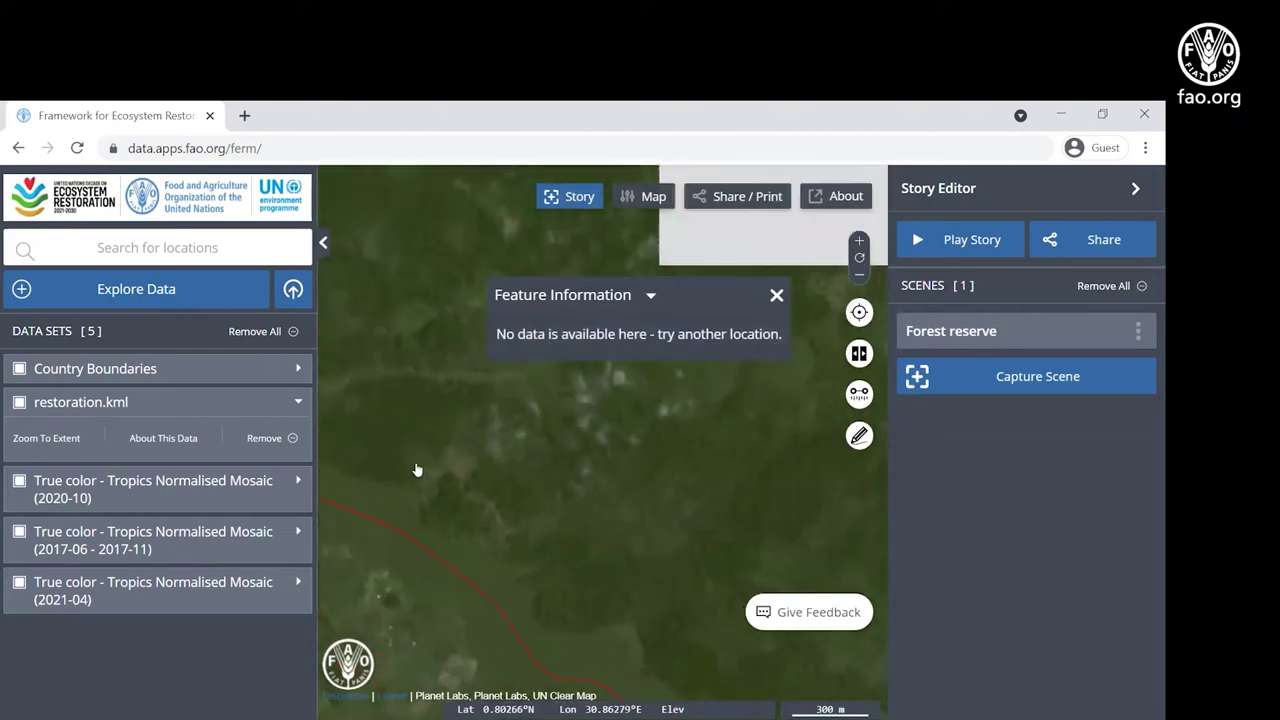
left_click(859, 353)
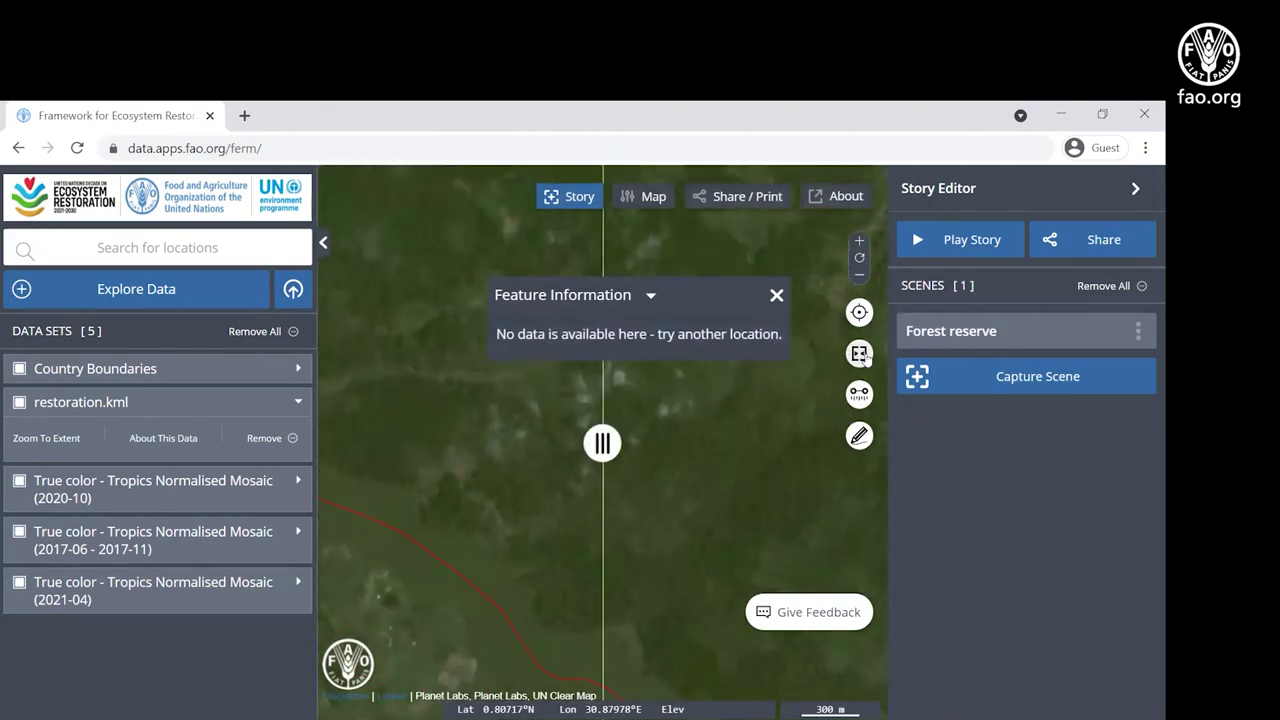
left_click(298, 481)
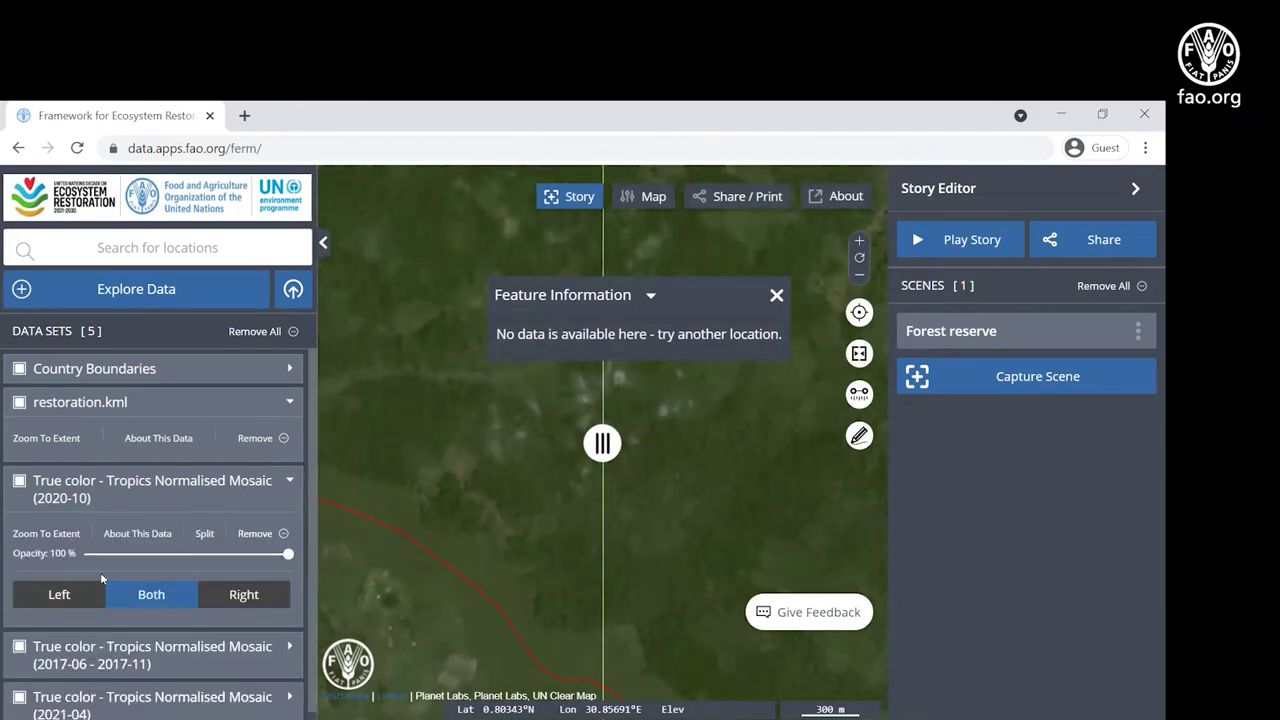
left_click(233, 597)
left_click(70, 650)
left_click(60, 634)
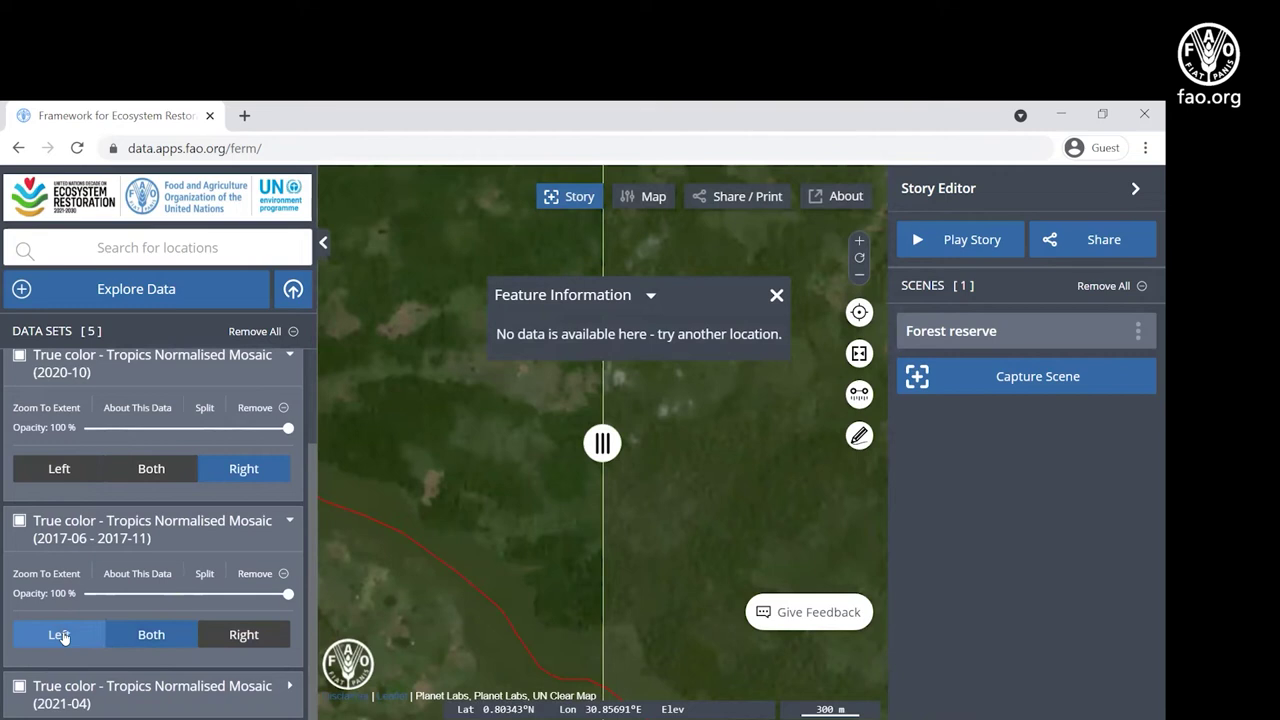
- Shift the split divider so the 2017 mosaic covers most of the map, and save this view as a scene titled "2017 degraded forest"
left_click_drag(602, 443, 847, 503)
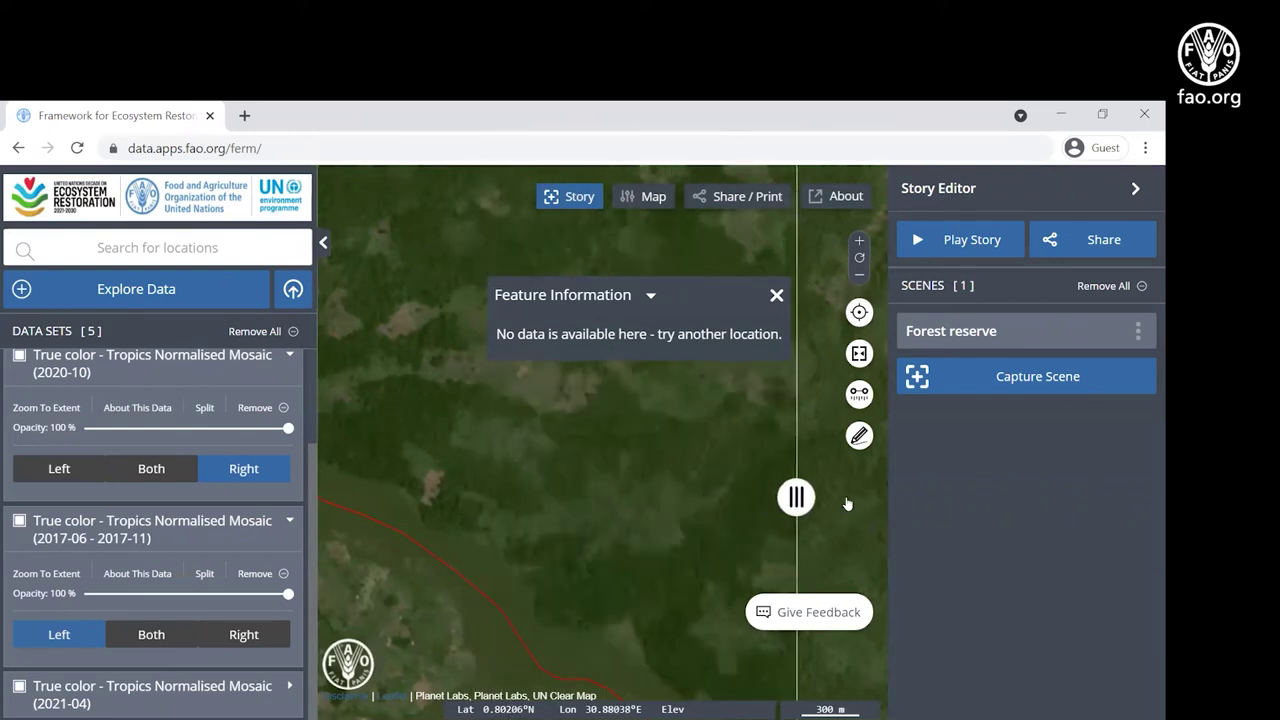
left_click(776, 295)
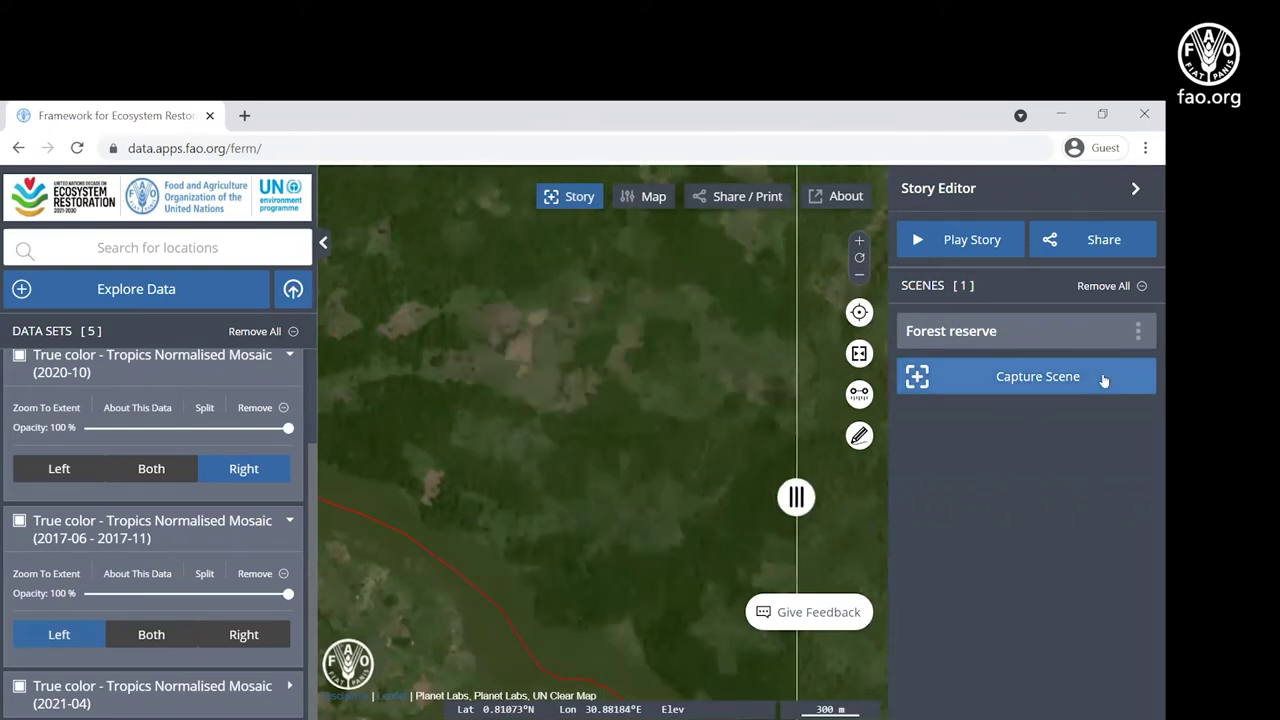
left_click(1045, 381)
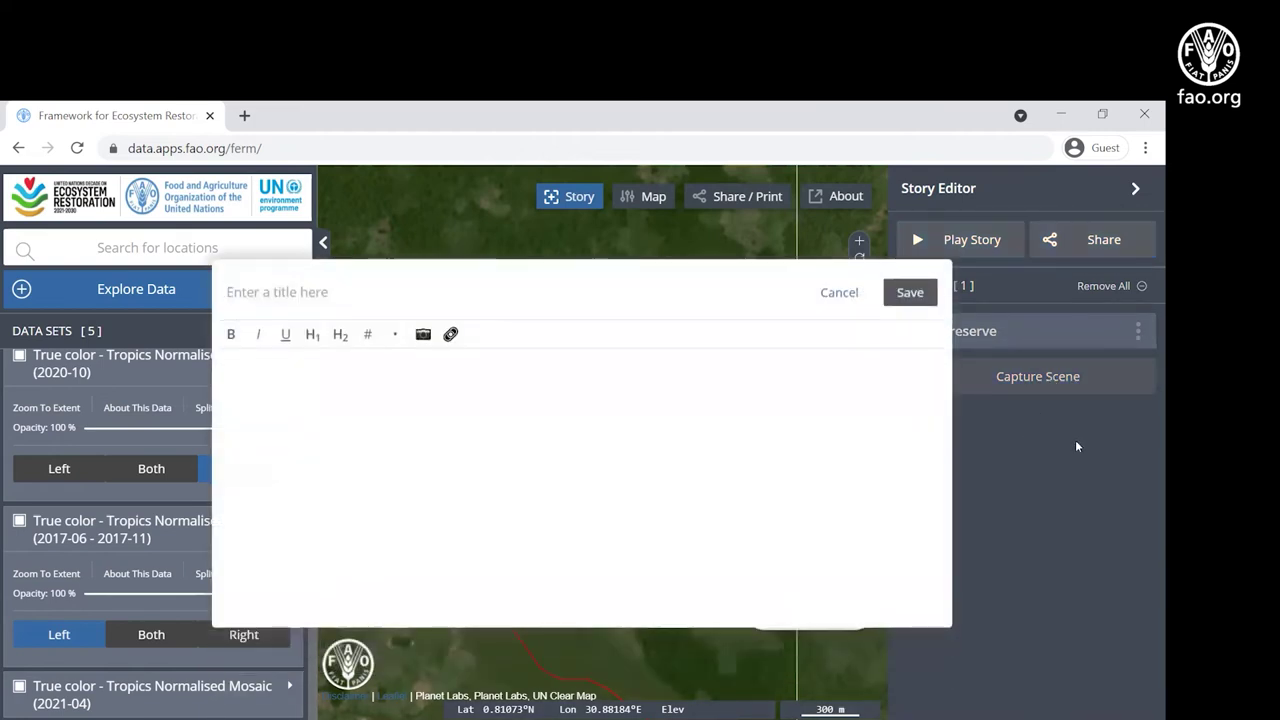
type("2017 degraded forest")
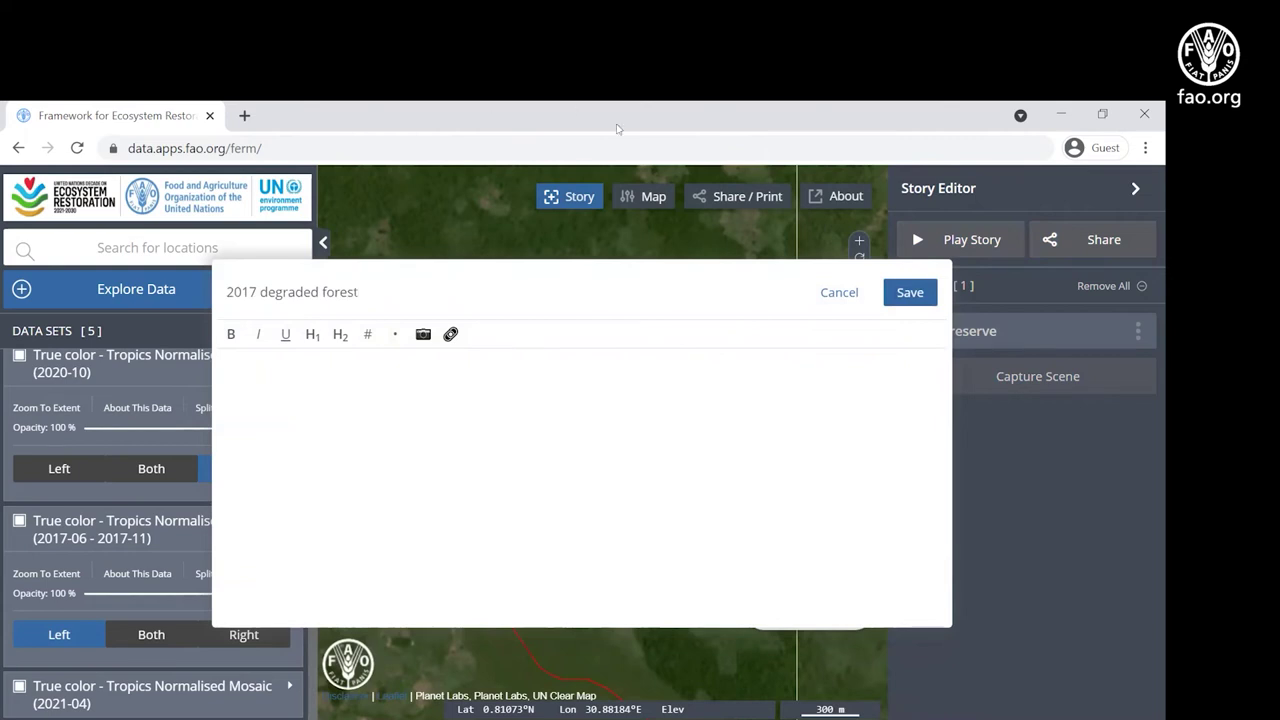
left_click(910, 292)
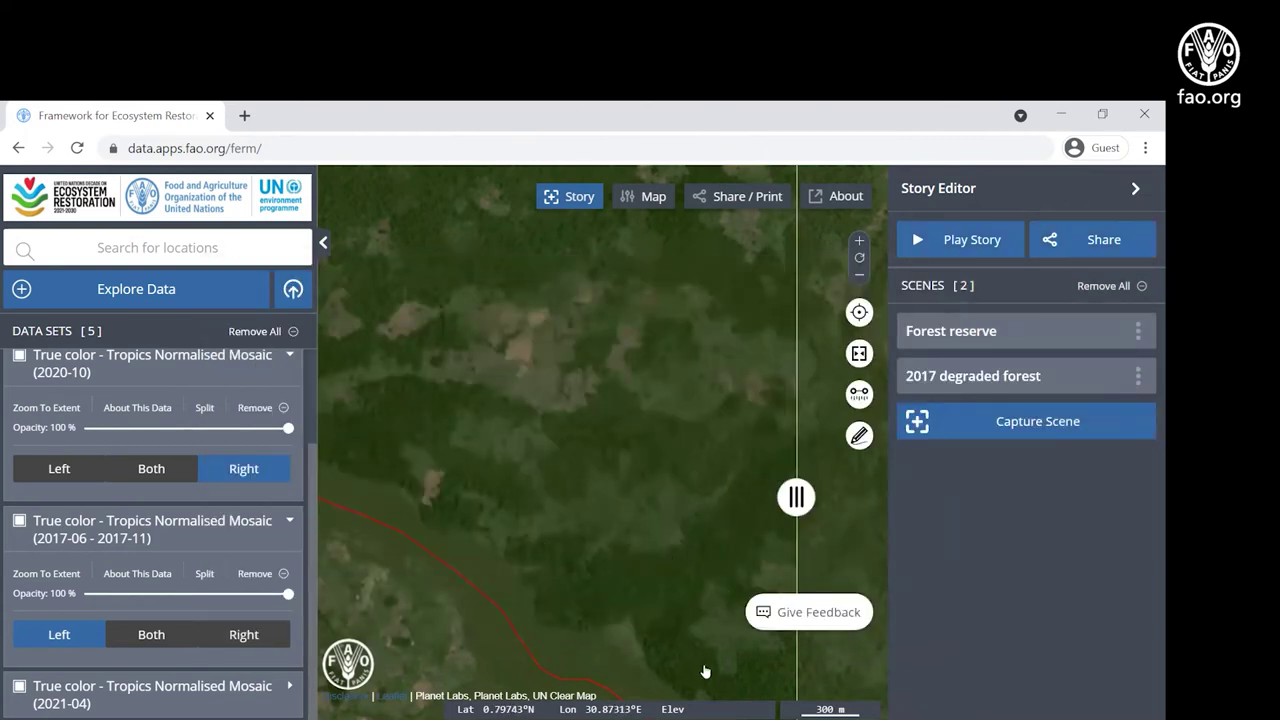
- Shift the split divider so the 2020-10 mosaic covers most of the map, and save this view as a scene titled "2020 restoration progress"
left_click_drag(793, 494, 474, 466)
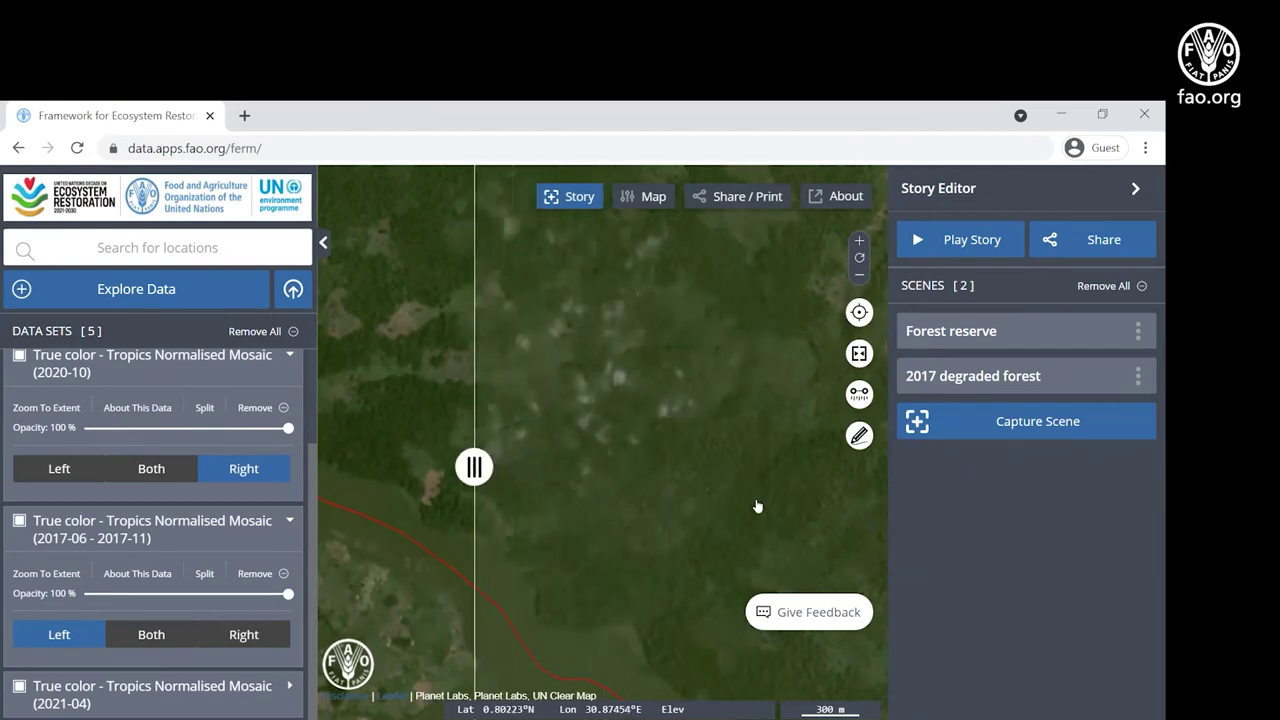
left_click(1064, 420)
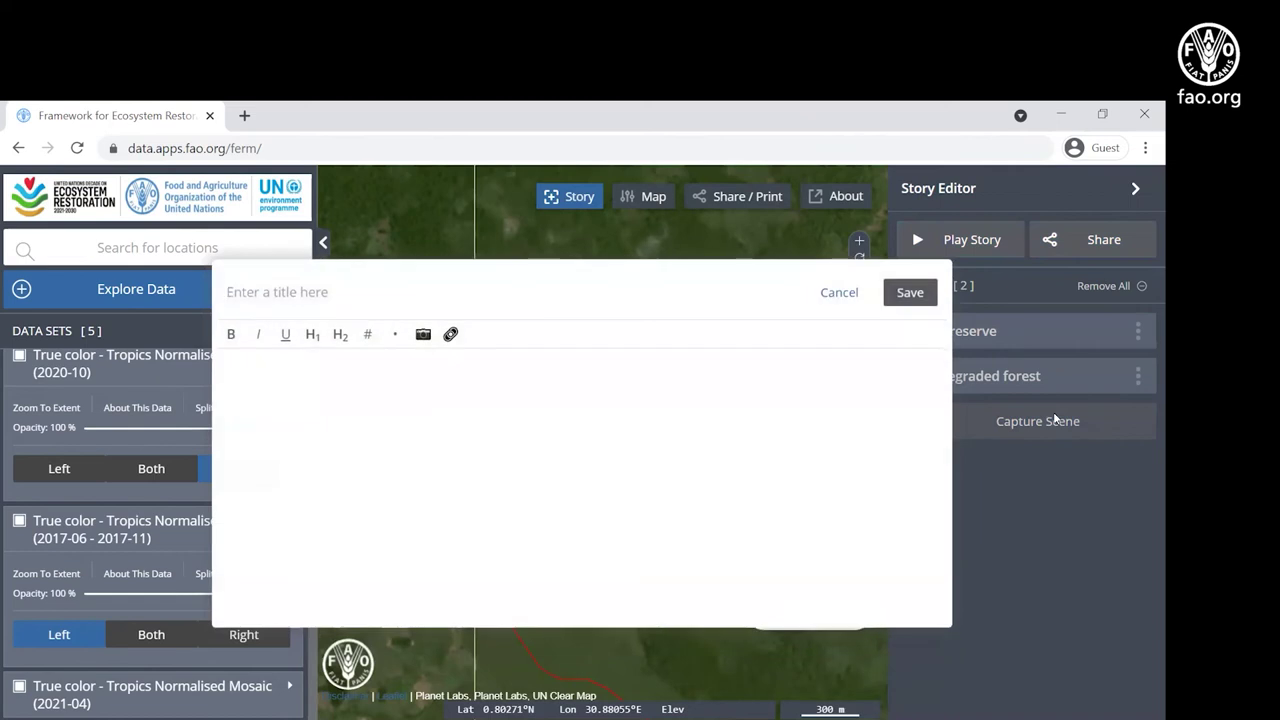
type("2020")
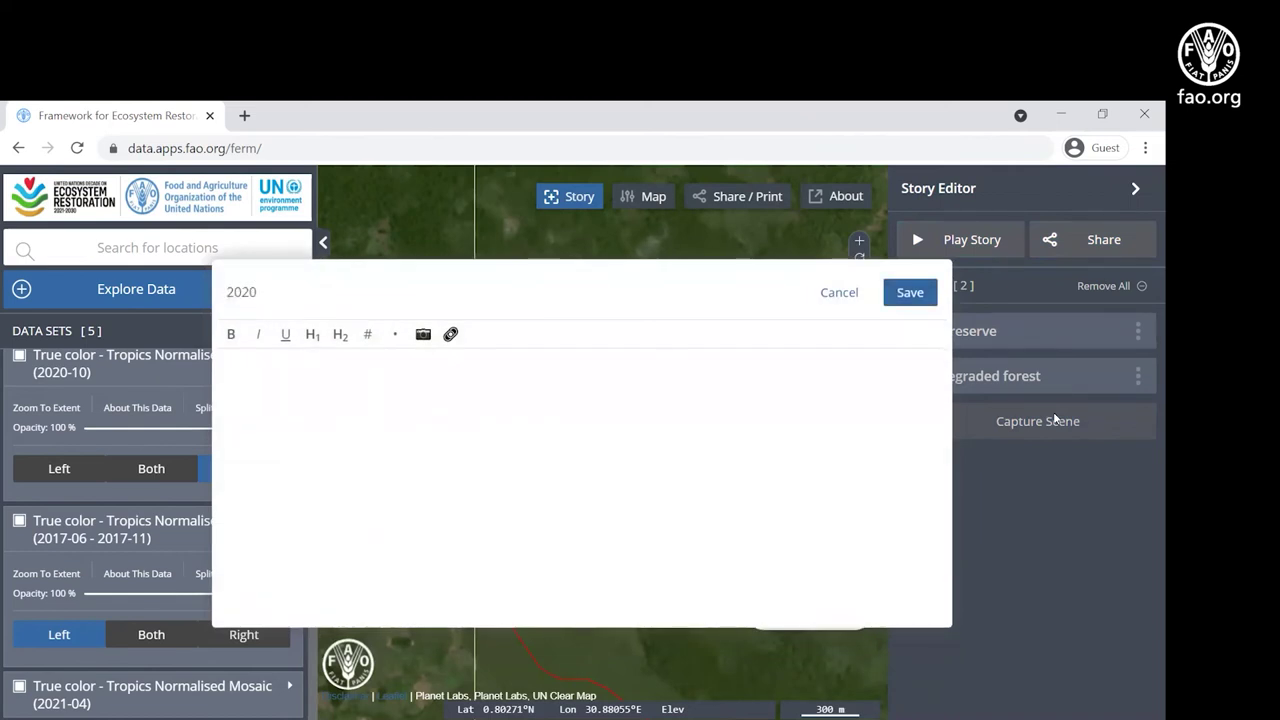
type(" restoration progress")
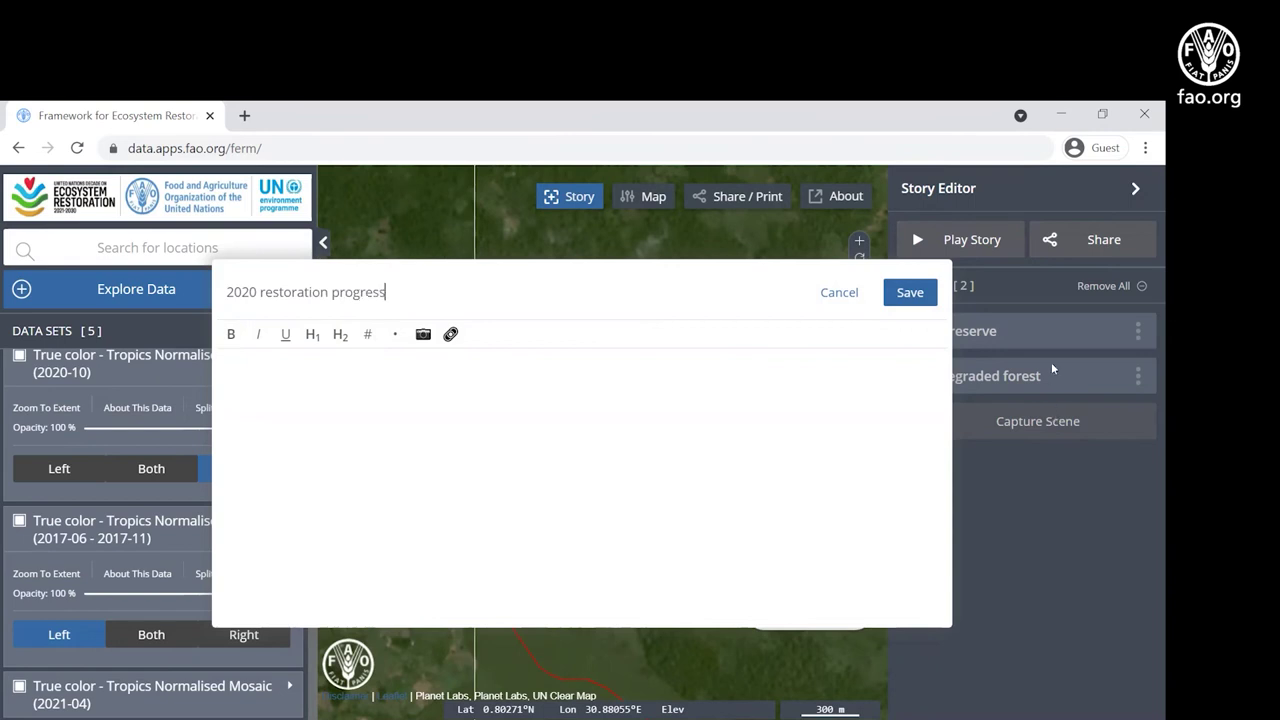
left_click(910, 292)
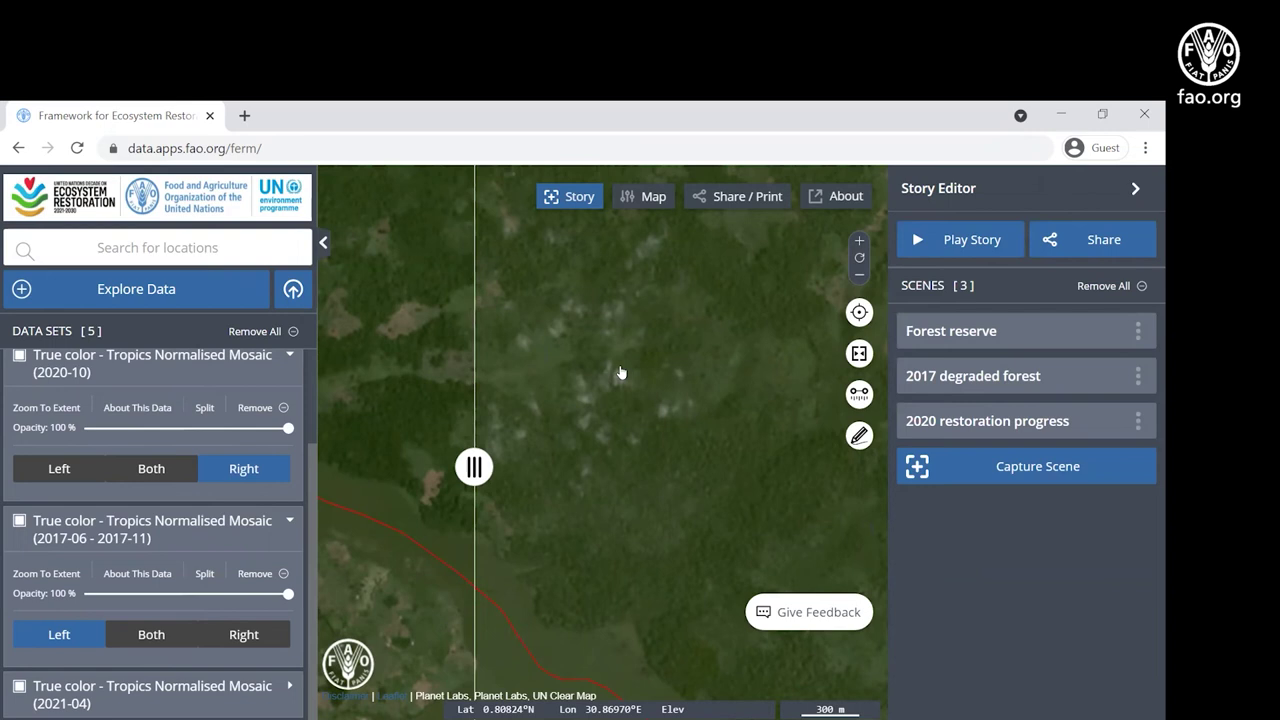
- Generate a share link for the story, open the shared map in a new browser tab, and load the story past its welcome and disclaimer messages
left_click(1086, 243)
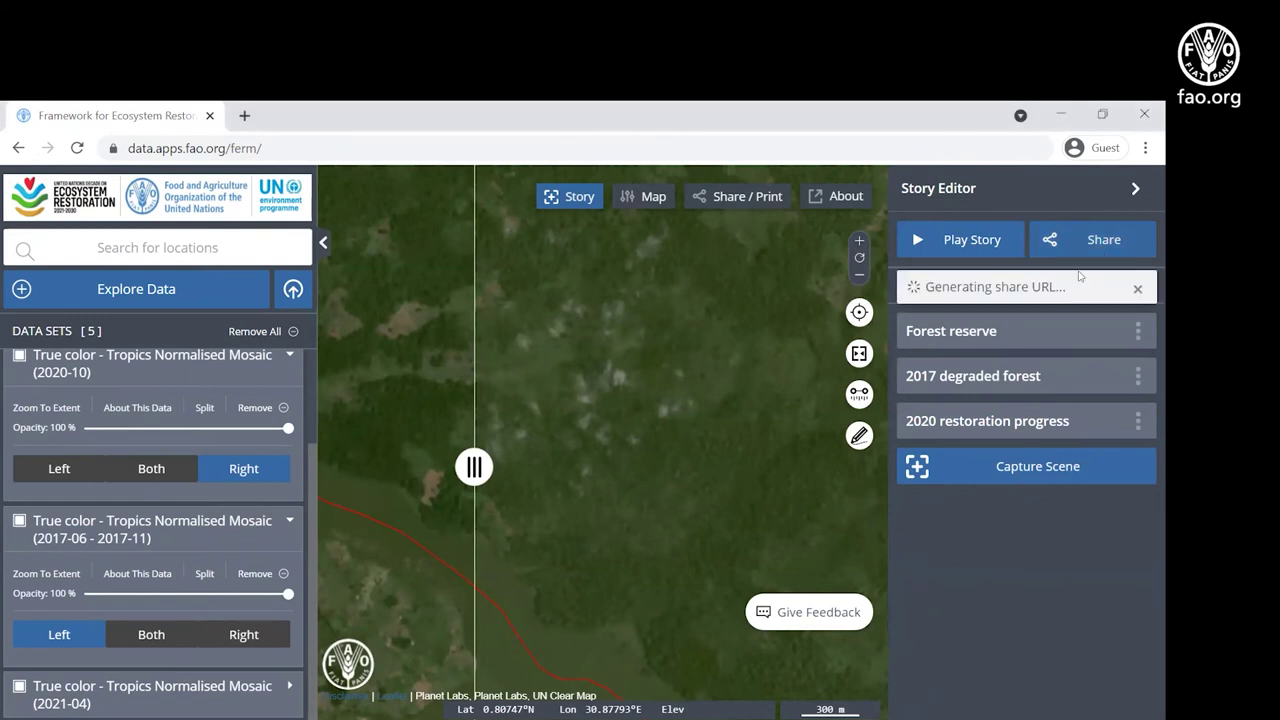
left_click(1106, 388)
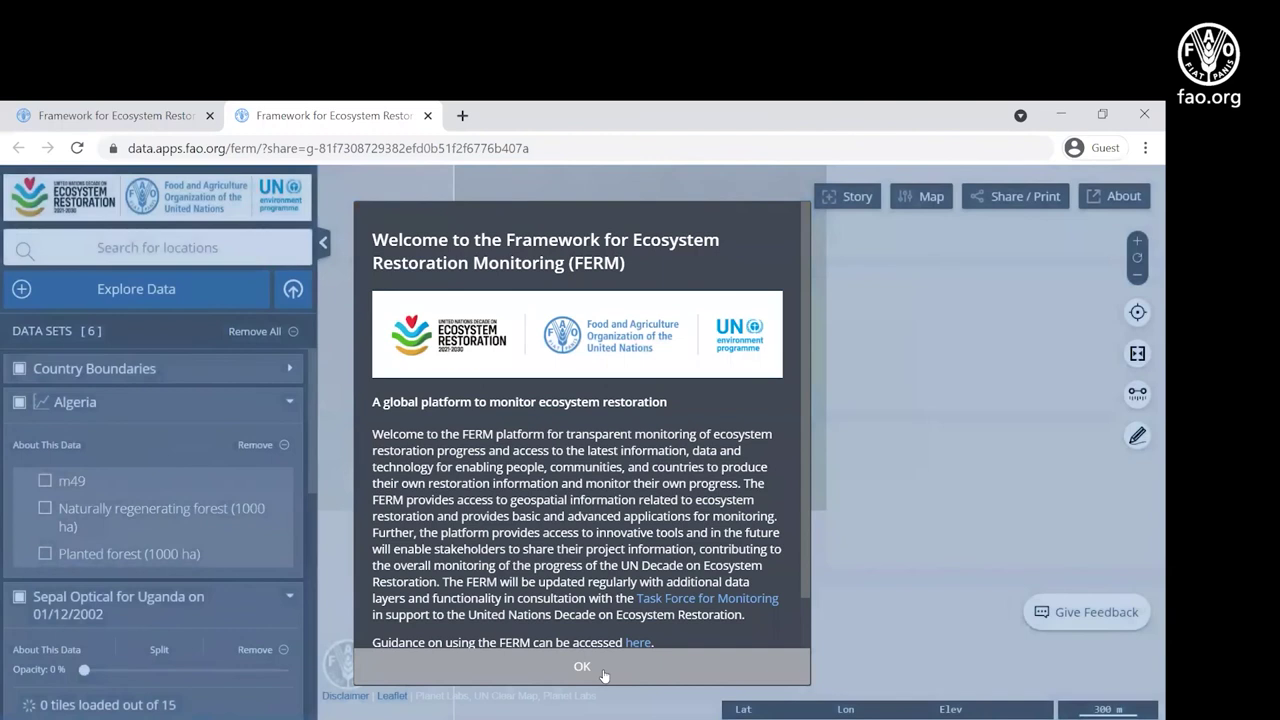
left_click(604, 676)
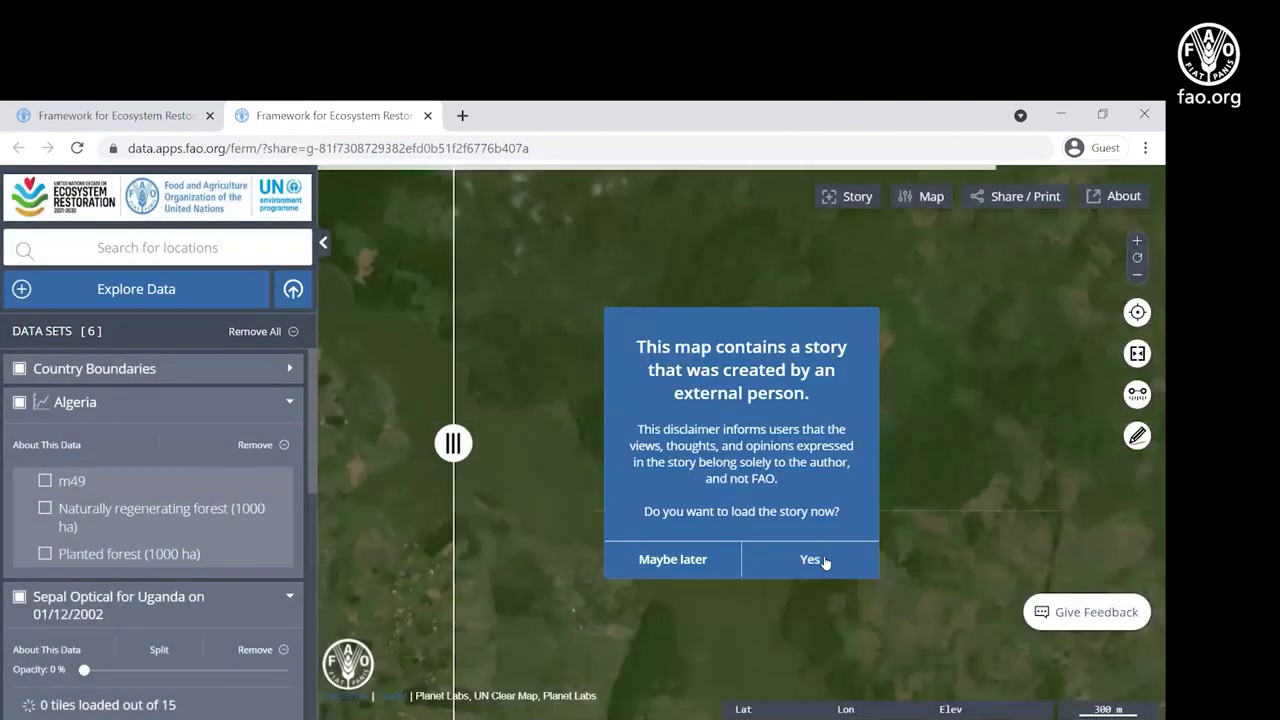
left_click(825, 560)
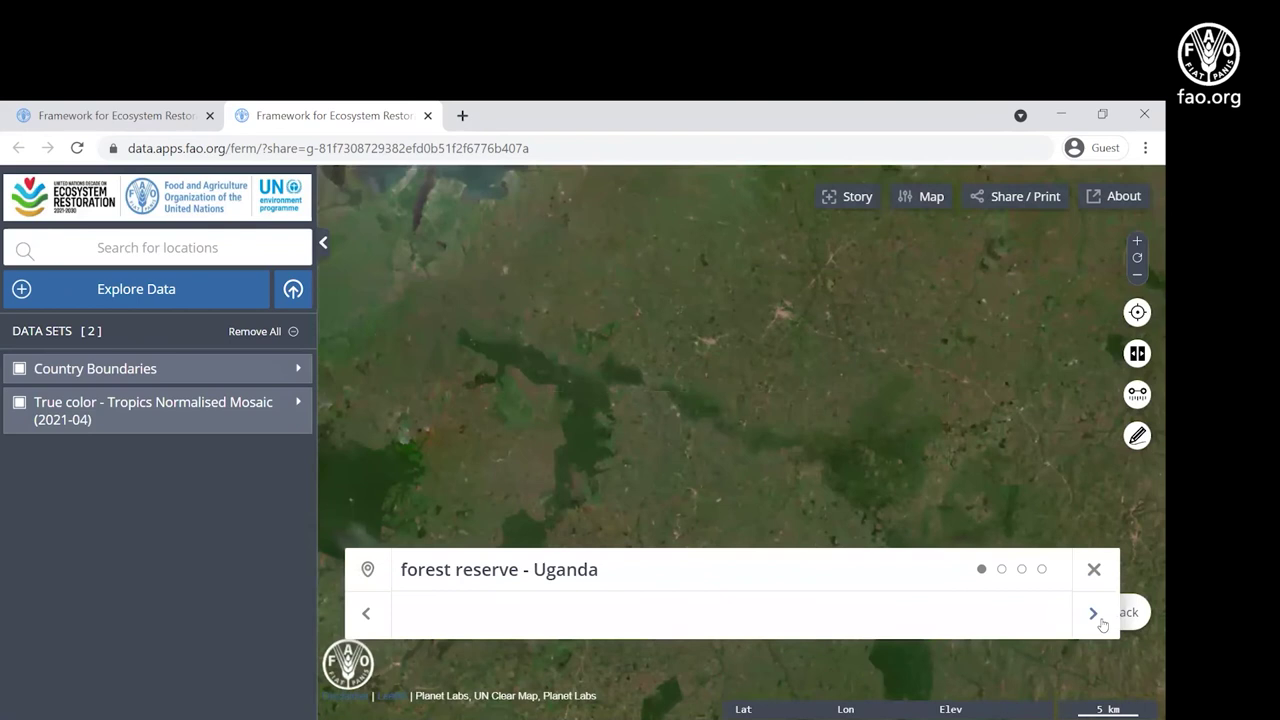
- Play the shared story scene by scene, from "forest reserve - Uganda" through to "FRA - naturally regenerating forests - Algeria"
left_click(1093, 613)
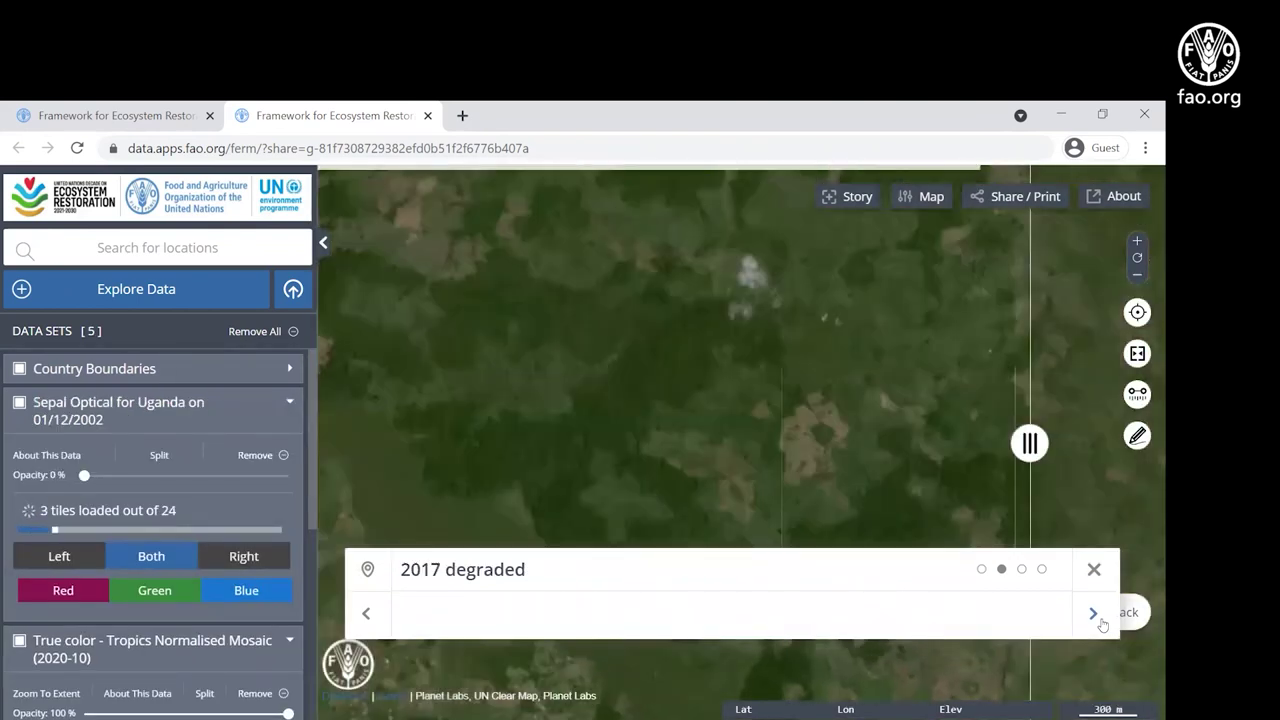
left_click(1099, 619)
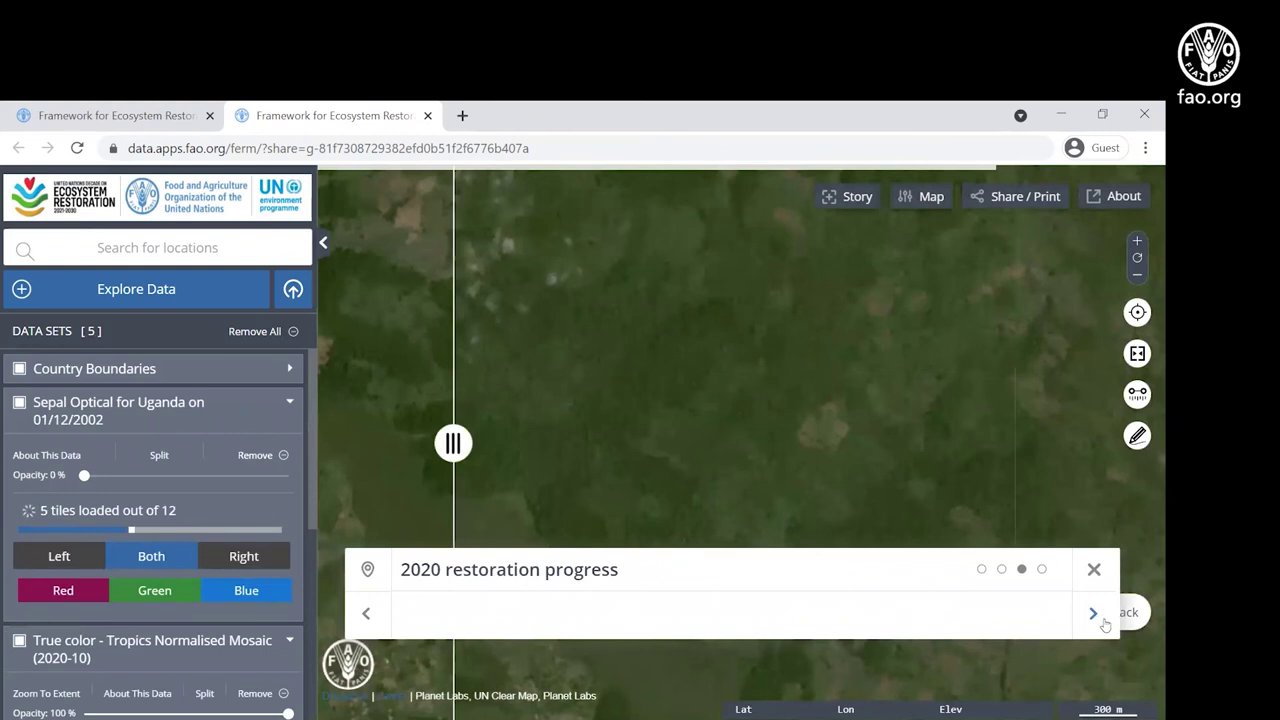
left_click(1104, 622)
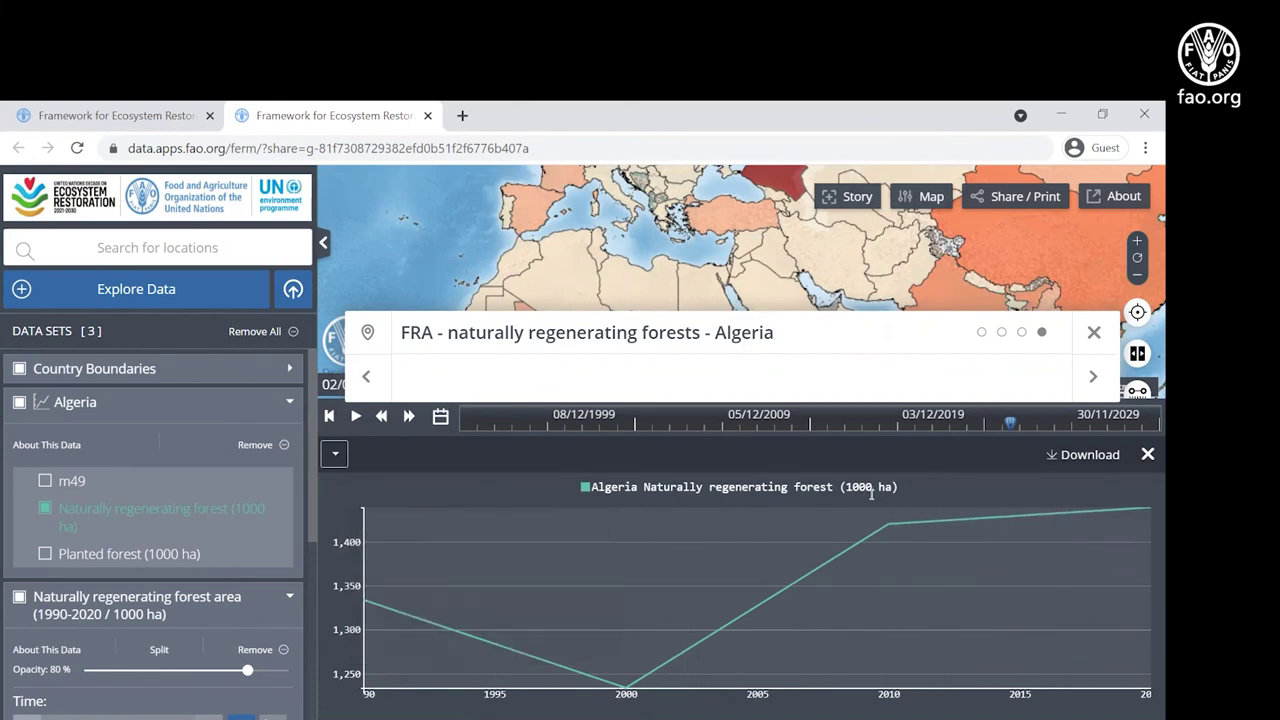
- Exit the story after closing the Algeria naturally regenerating forest chart, and open the feedback form
left_click(1147, 455)
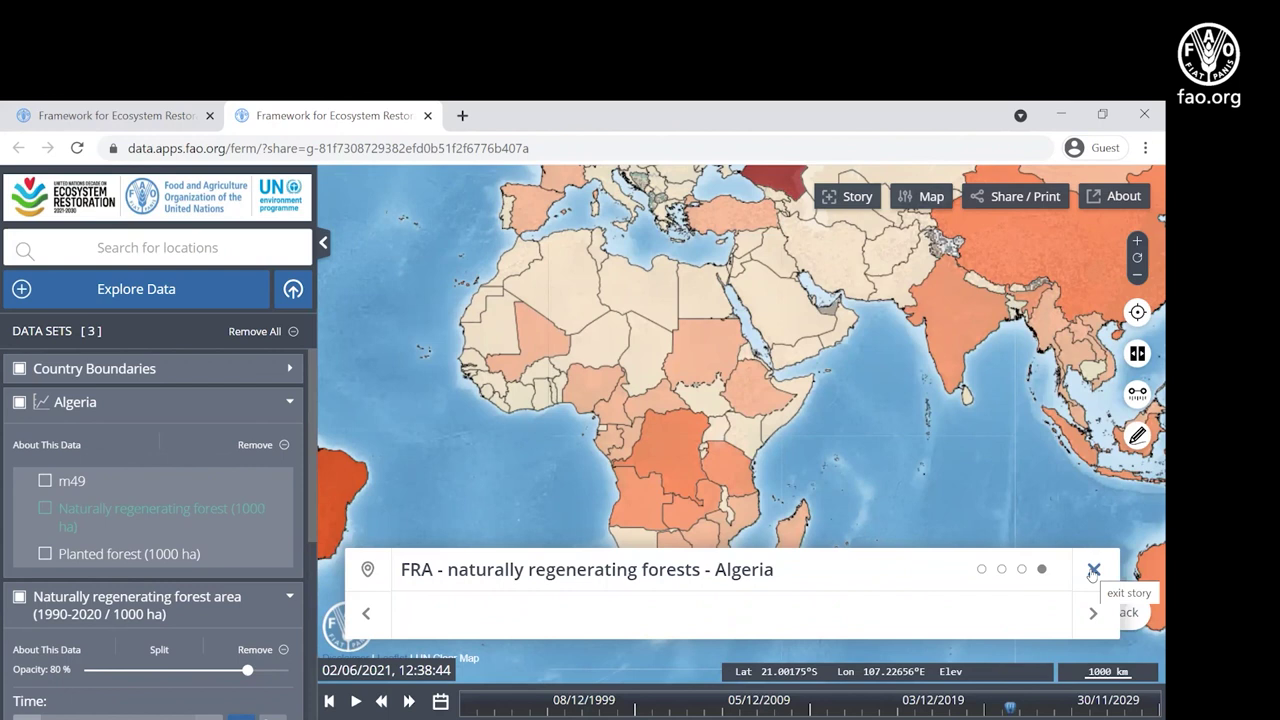
left_click(1093, 569)
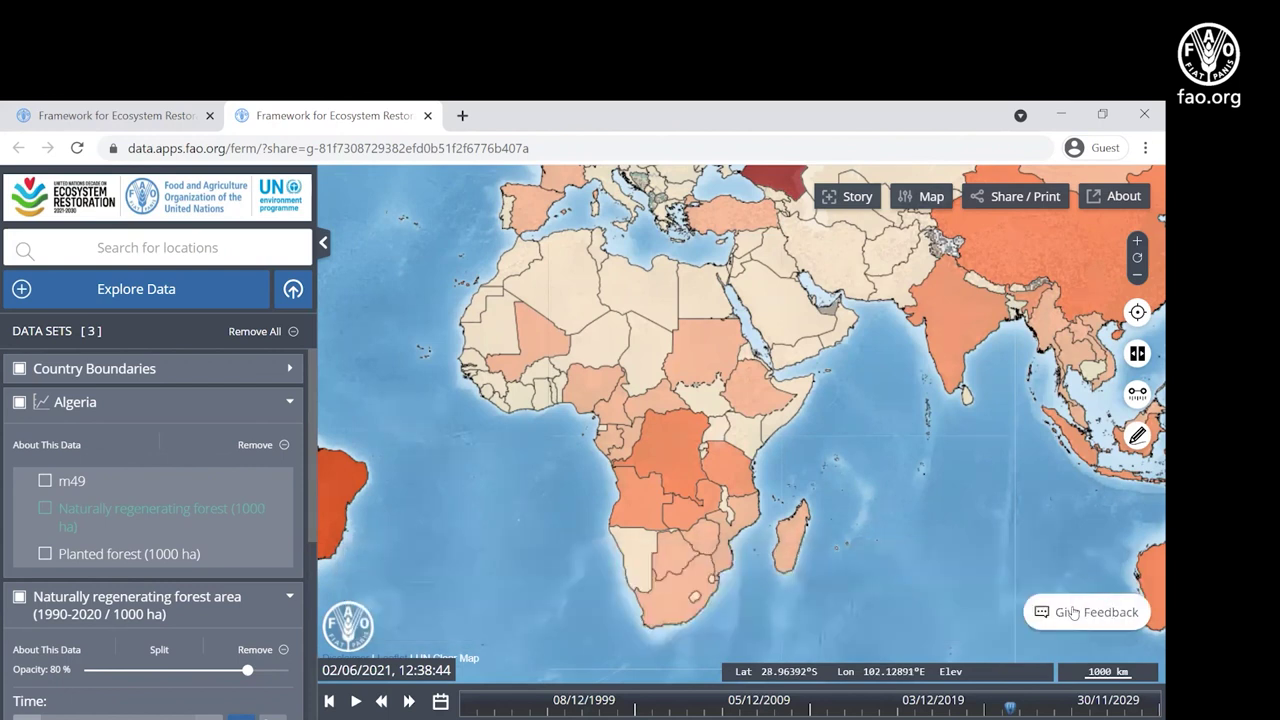
left_click(1071, 612)
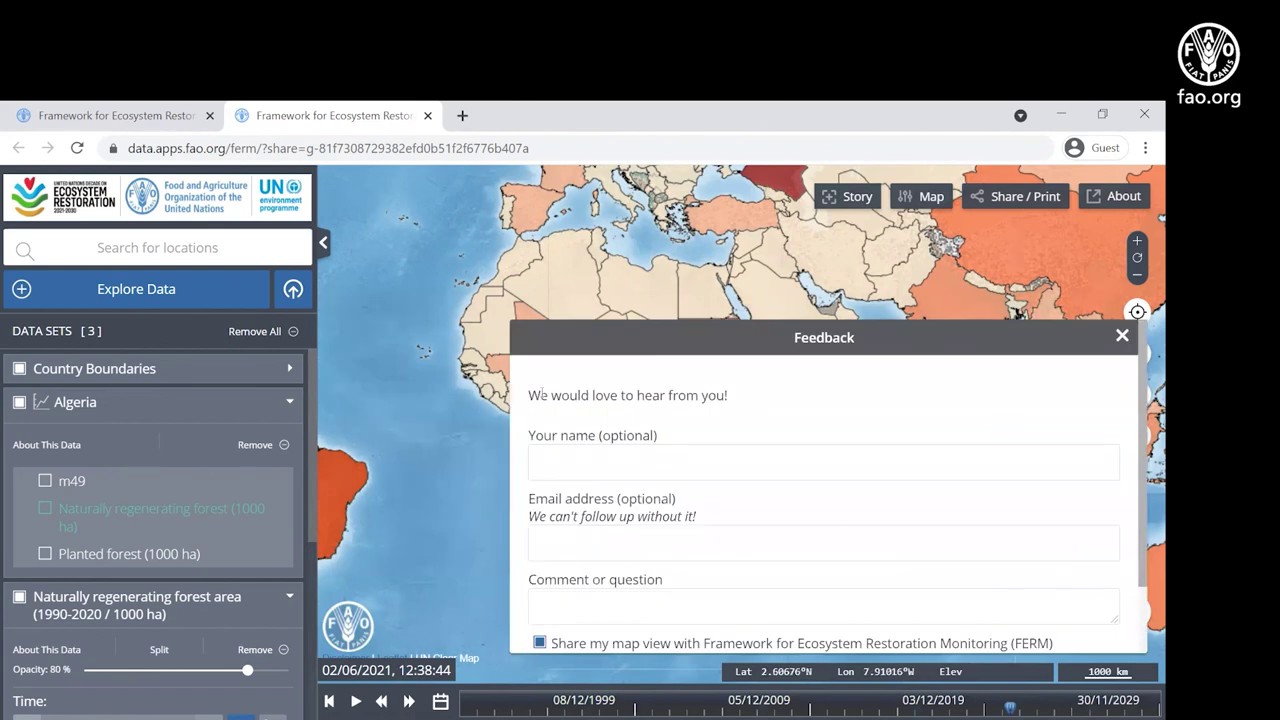